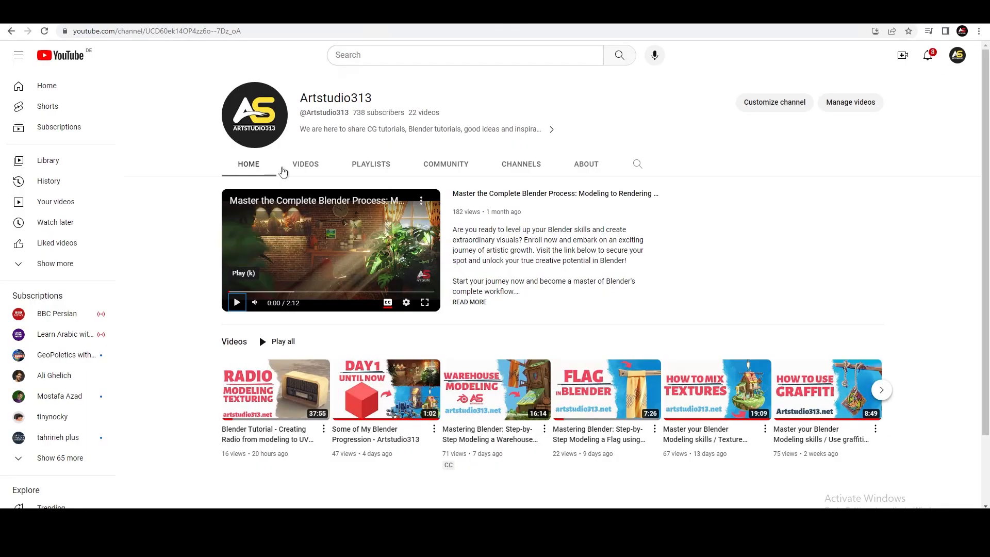
Open the Artstudio313 channel's video list and look through the uploads
click(302, 165)
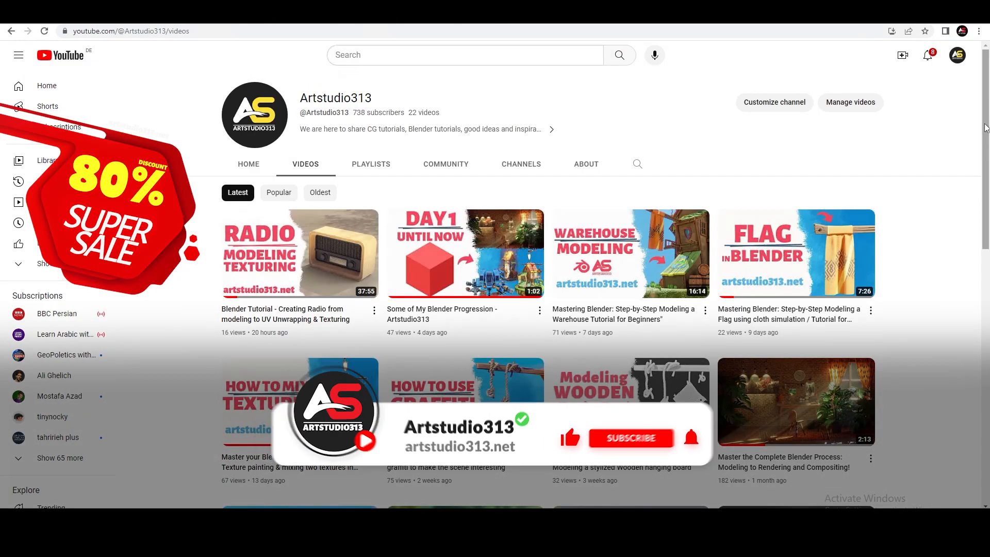
drag(985, 142, 966, 341)
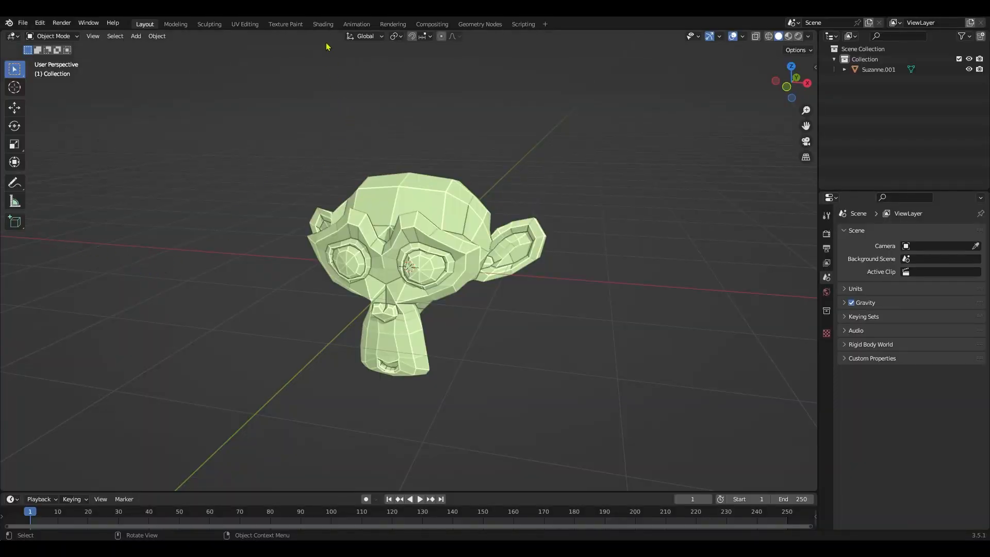
In Blender, switch to the Shading workspace, keeping the upper area as 3D Viewport and the lower area as Shader Editor
middle_drag(328, 162, 352, 167)
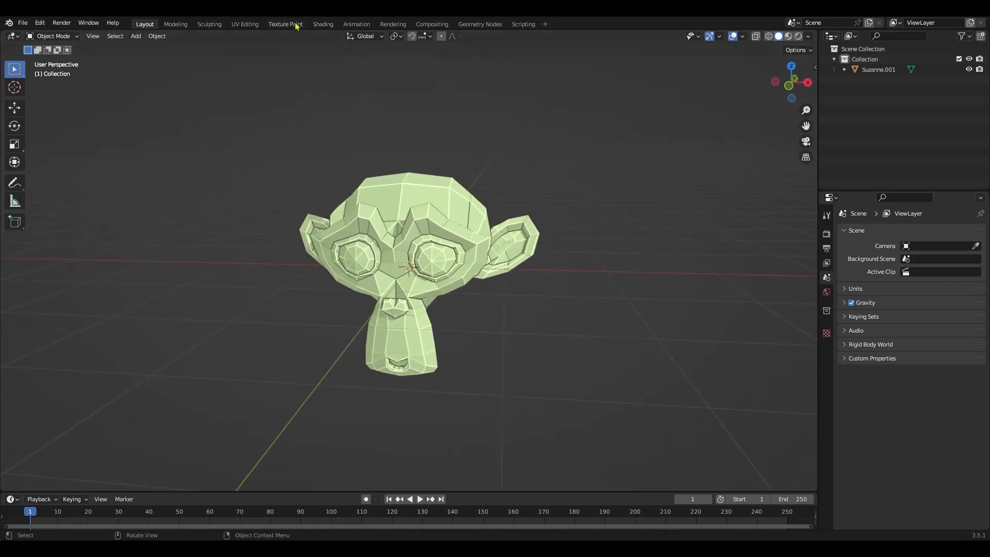
click(324, 25)
middle_drag(608, 215, 246, 82)
click(164, 36)
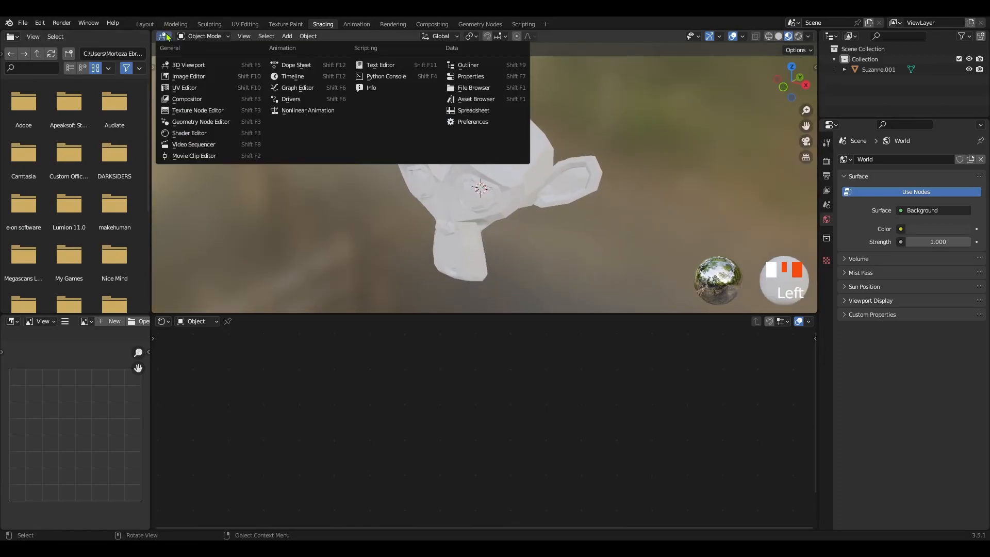
click(176, 65)
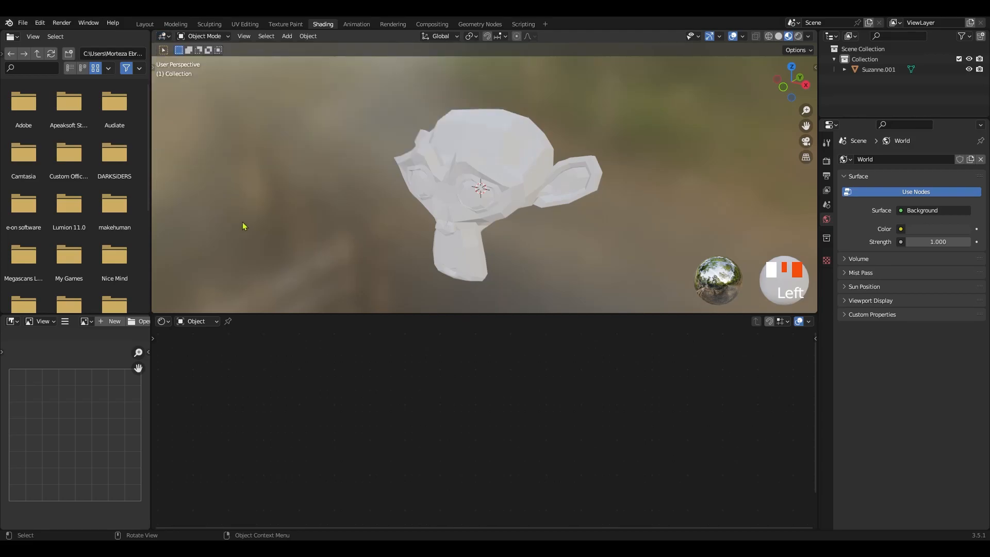
click(164, 324)
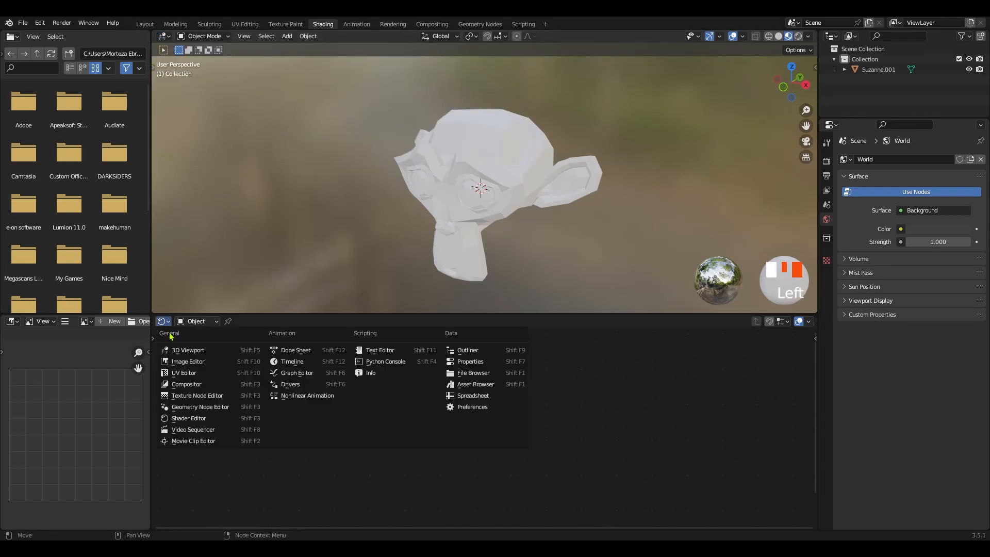
click(187, 419)
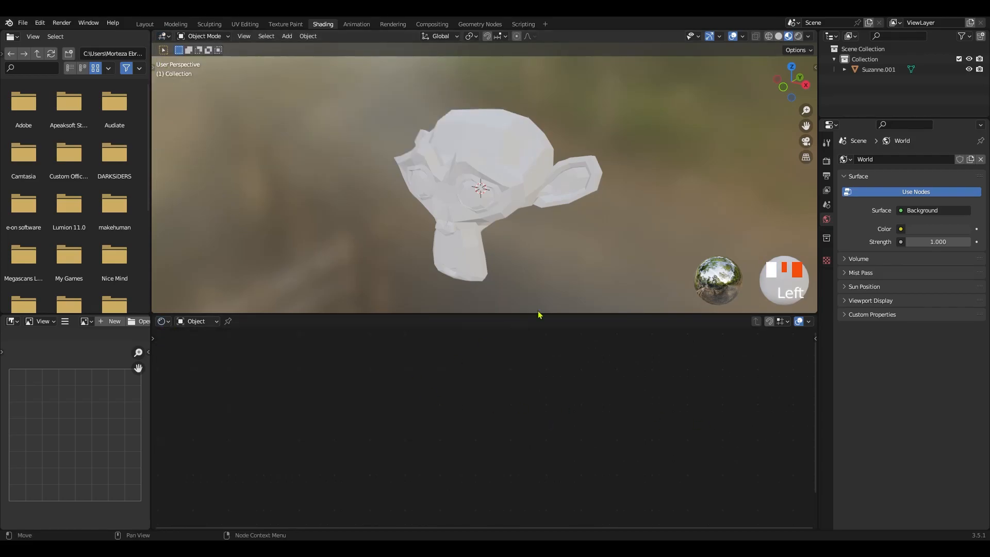
Select the monkey head in the 3D viewport
click(520, 172)
mouse_move(523, 159)
ctrl+middle_down()
mouse_move(516, 172)
mouse_move(466, 162)
mouse_move(520, 162)
ctrl+middle_up()
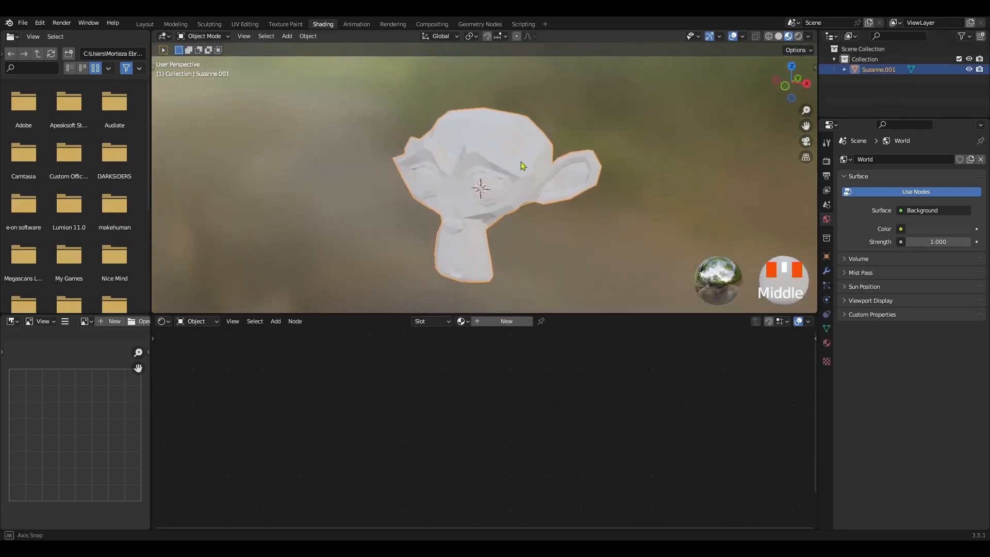
middle_drag(416, 199, 396, 277)
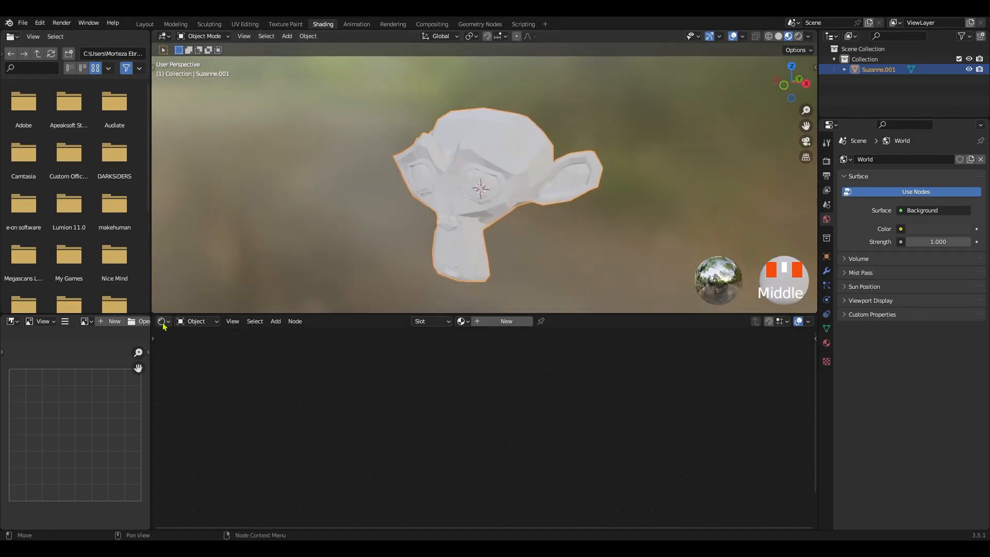
click(782, 427)
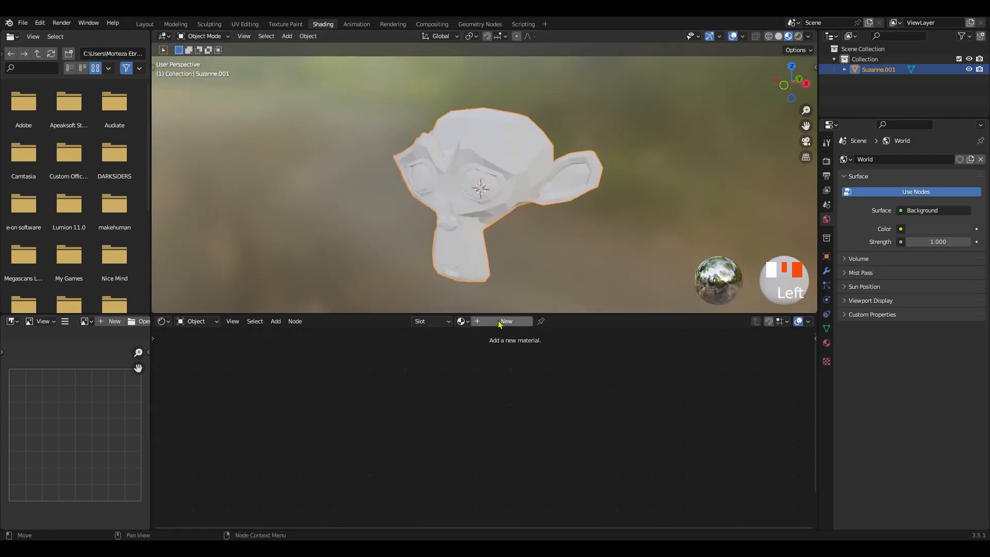
Join the file browser area into the 3D viewport so that the viewport takes over its space
right_click(153, 223)
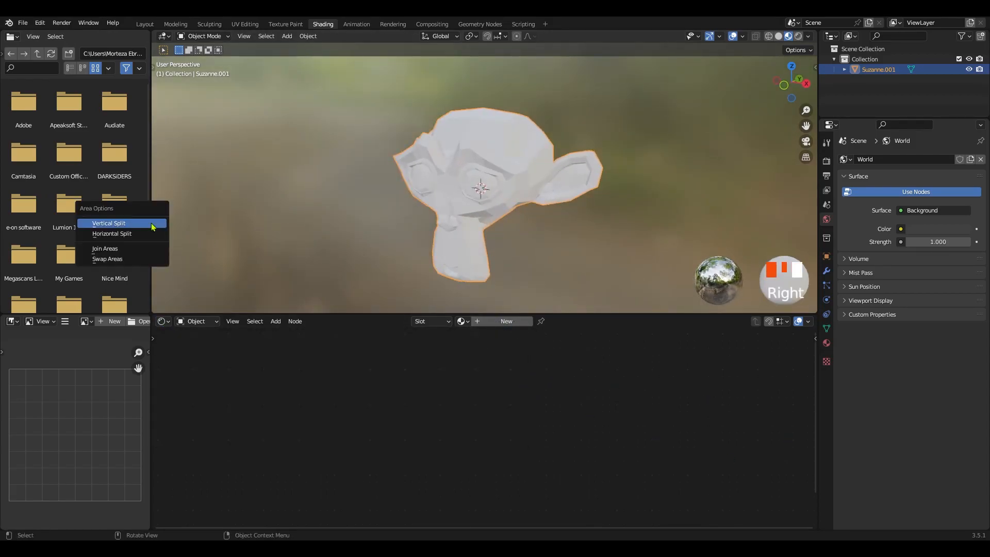
click(116, 248)
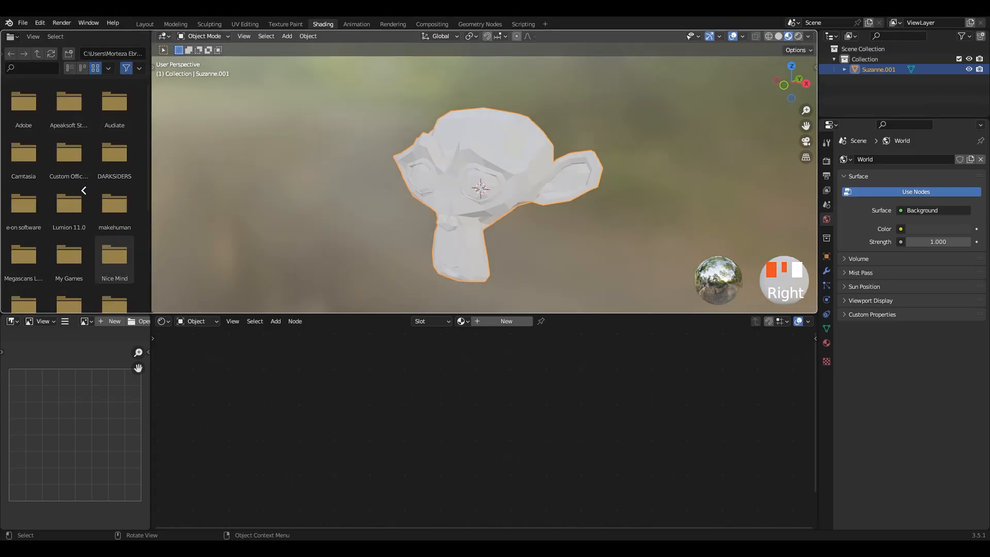
click(92, 206)
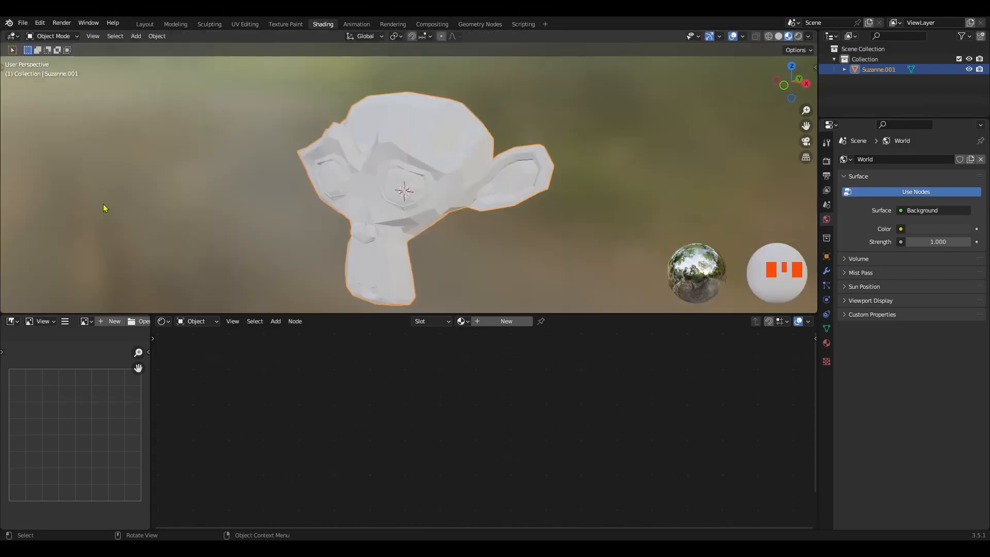
ctrl+middle_drag(280, 173, 461, 214)
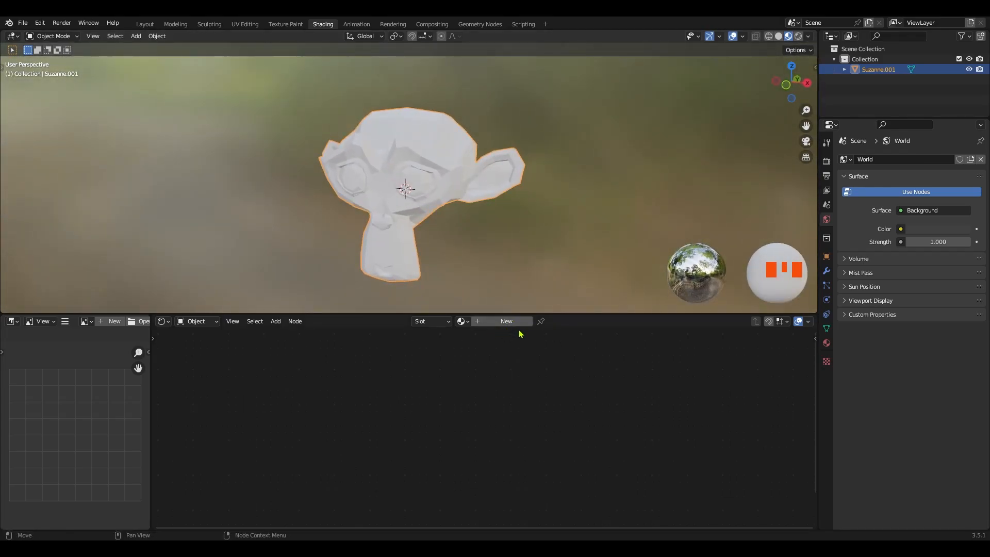
Add a new material to the monkey head from its material properties
click(457, 333)
click(826, 345)
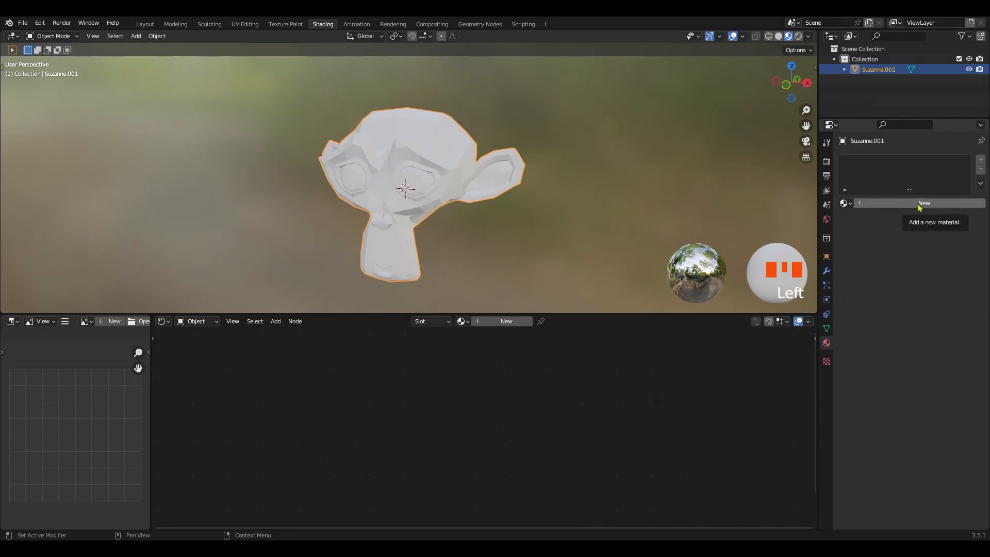
click(918, 203)
mouse_move(603, 393)
ctrl+middle_down()
mouse_move(614, 407)
mouse_move(608, 401)
ctrl+middle_up()
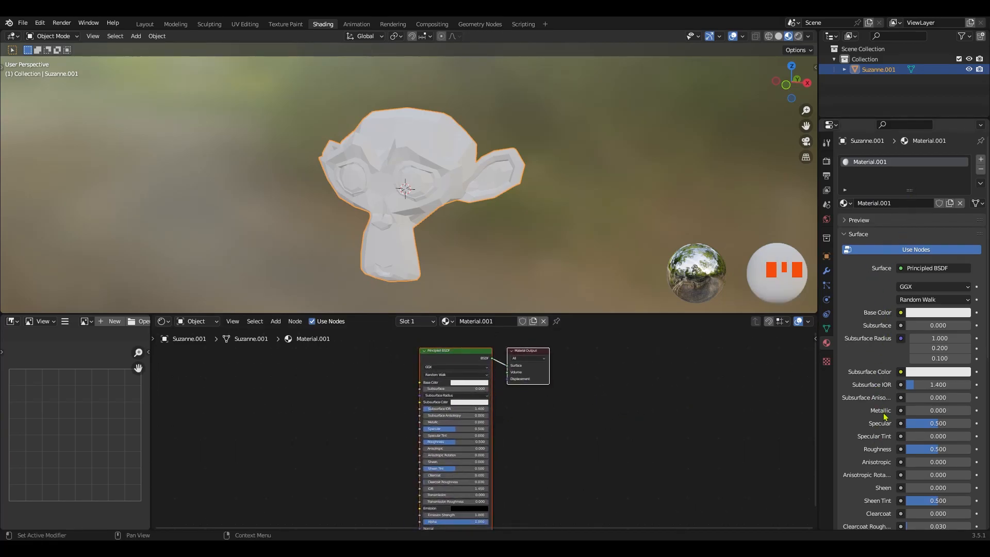
mouse_move(516, 419)
ctrl+middle_down()
mouse_move(500, 411)
mouse_move(532, 425)
ctrl+middle_up()
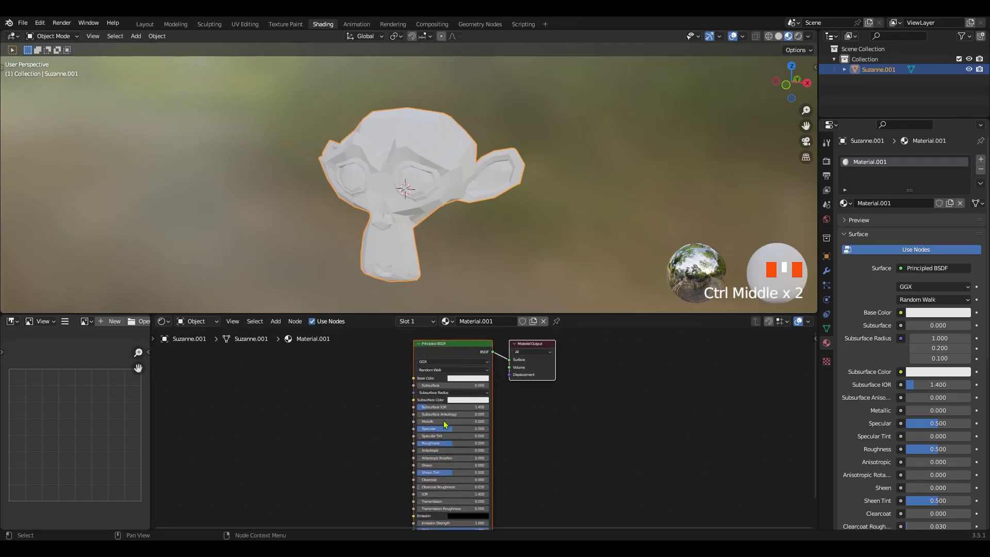
Set the new material's base color to a light orange-yellow
scroll(886, 389, down, 5)
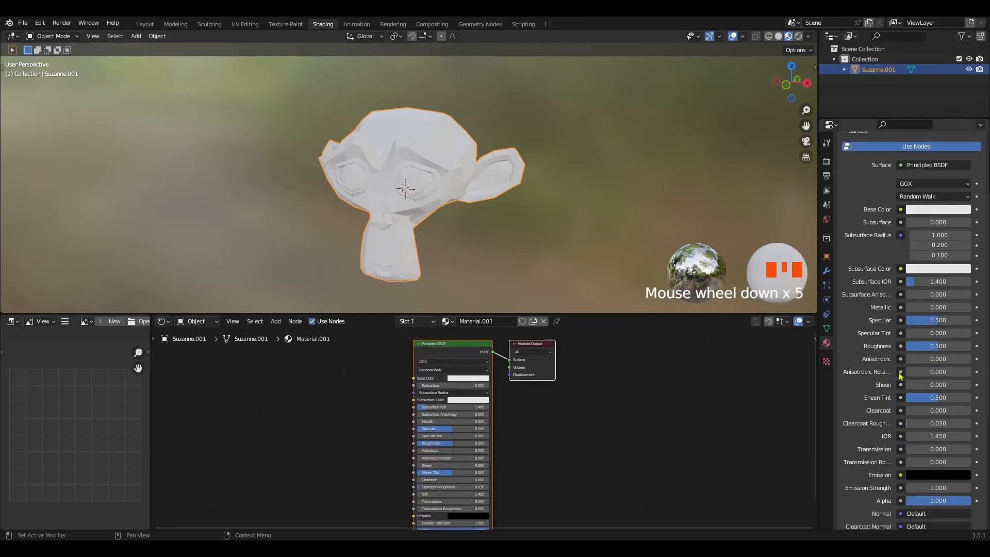
scroll(898, 341, up, 2)
scroll(895, 435, up, 3)
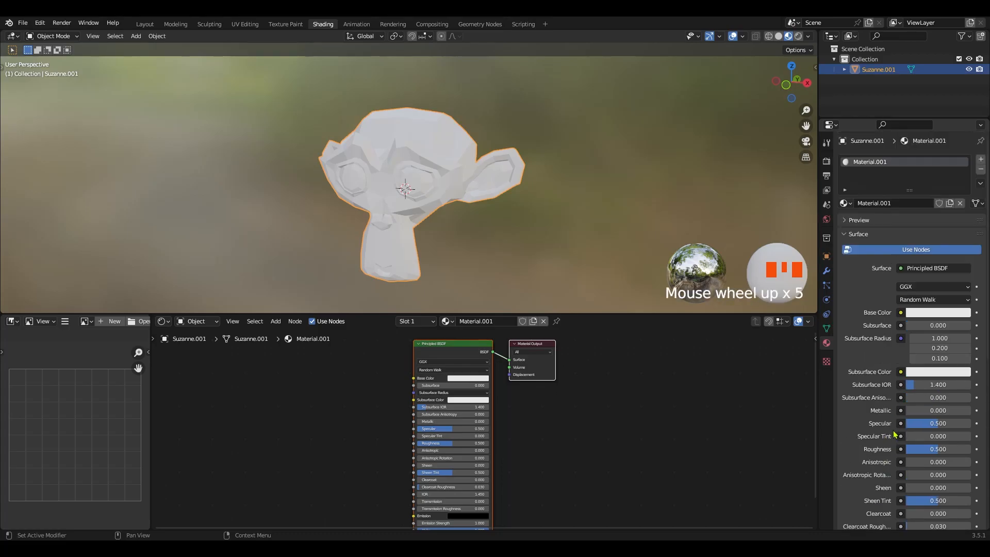
click(938, 313)
mouse_move(911, 217)
mouse_down()
mouse_move(910, 234)
mouse_move(915, 179)
mouse_move(904, 219)
mouse_up()
ctrl+middle_drag(483, 389, 735, 390)
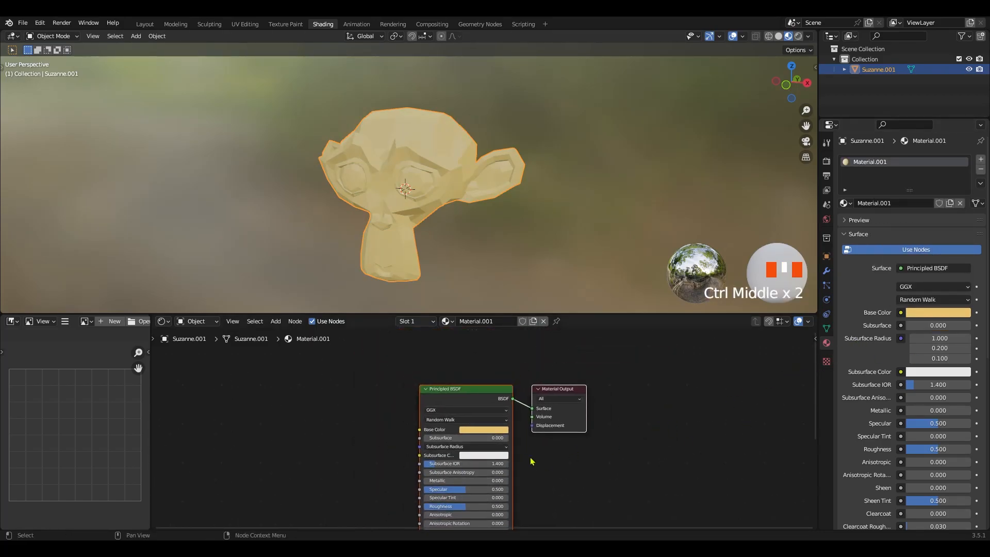
Rename the monkey head's material to Susan
click(500, 321)
key(BackSpace)
text(Susan)
key(Return)
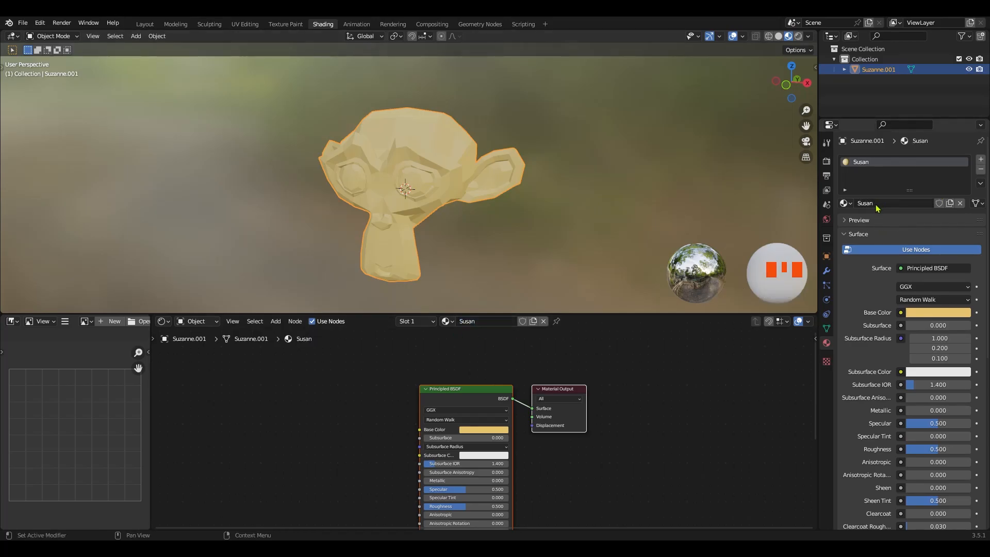
Duplicate the monkey head along the X axis in front view and place the copy to the right of the original
ctrl+middle_drag(537, 459, 557, 450)
ctrl+middle_drag(429, 211, 445, 189)
middle_drag(445, 190, 455, 237)
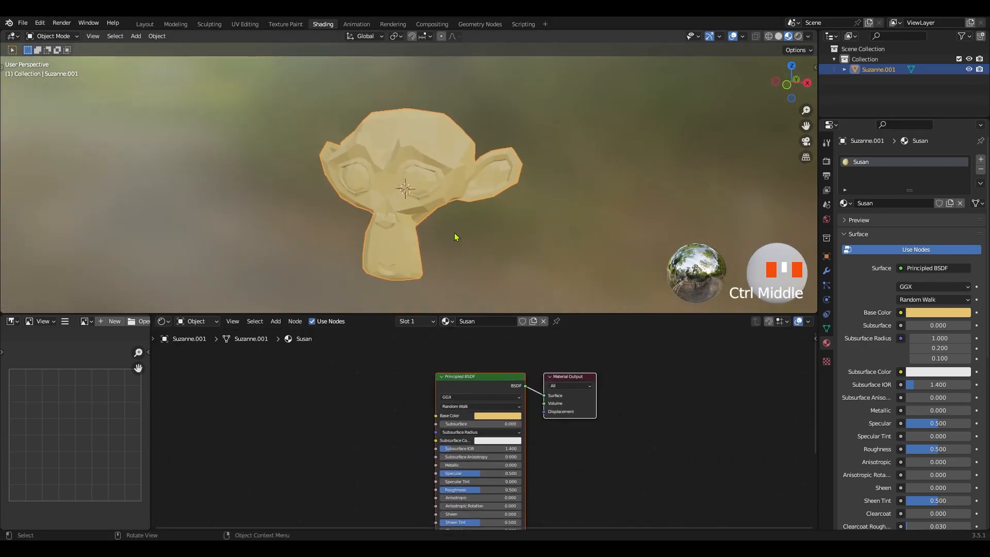
key(KP_1)
ctrl+middle_drag(453, 213, 360, 214)
key(shift+d)
key(x)
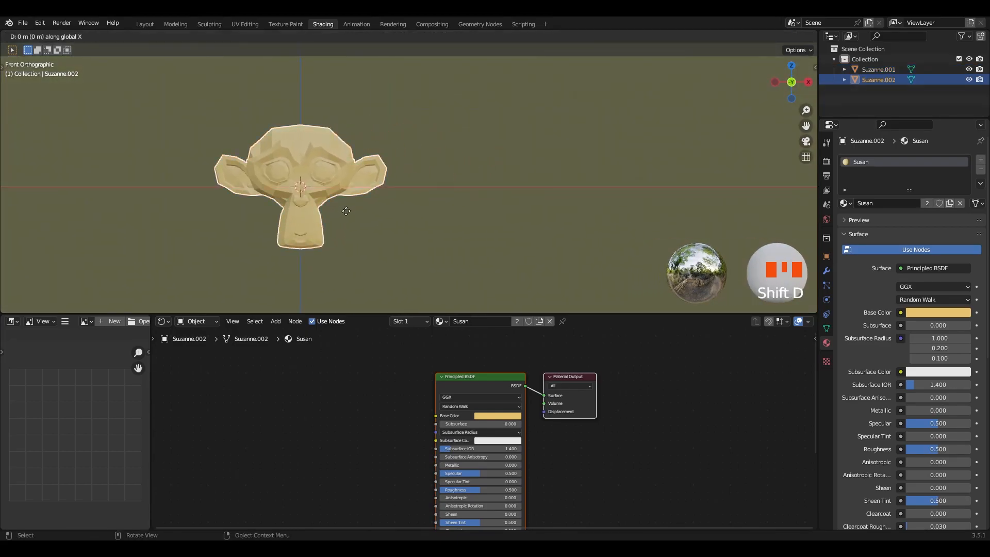
click(526, 214)
ctrl+middle_drag(526, 214, 509, 201)
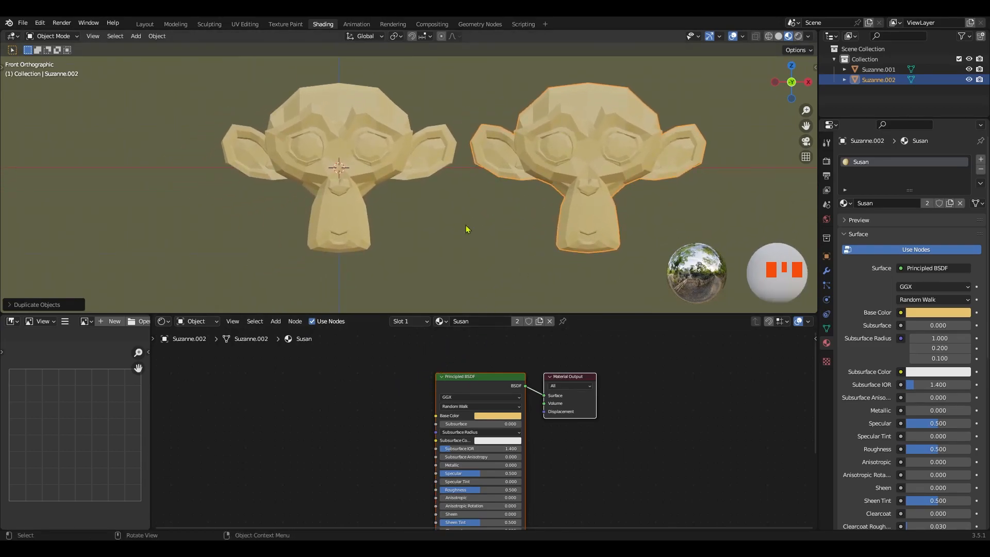
Duplicate the right monkey head and place the copy below and between the two existing heads
middle_drag(508, 389, 520, 370)
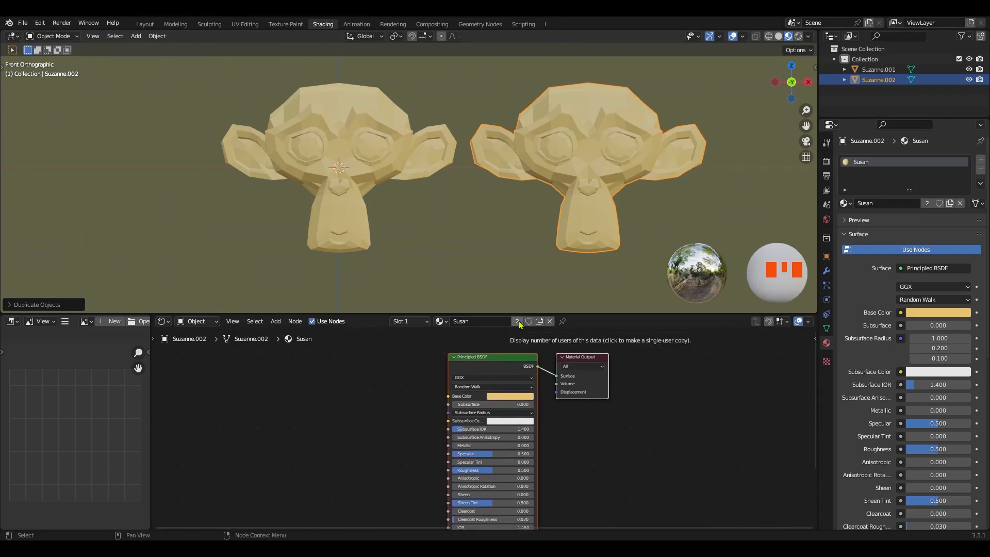
click(586, 246)
key(shift+d)
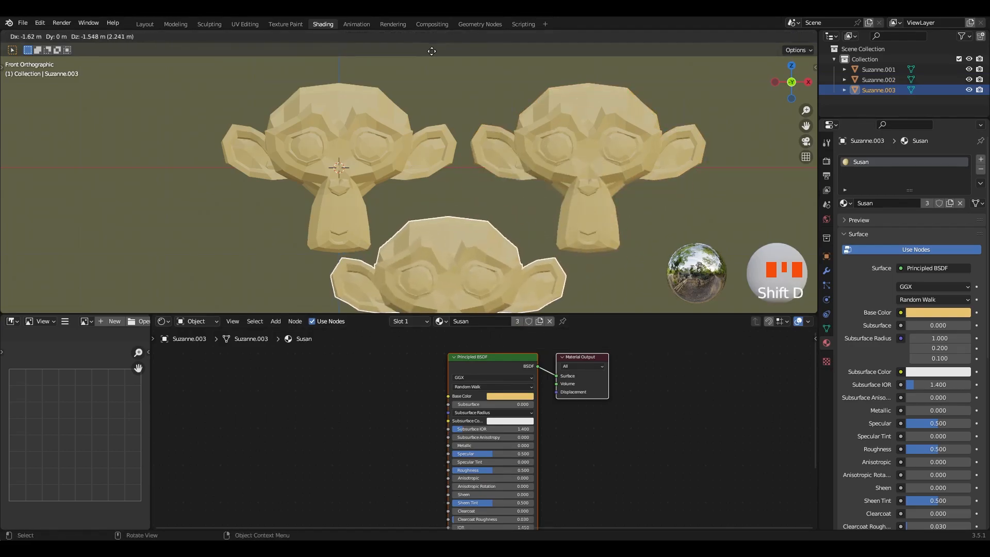
click(441, 55)
ctrl+middle_drag(461, 139, 518, 323)
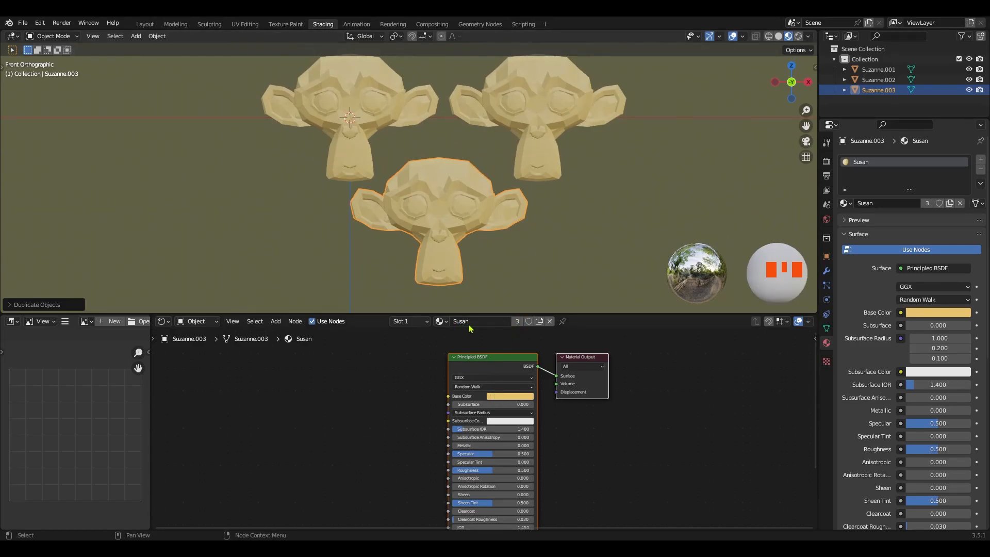
Give the lower monkey head its own copy of the Susan material and check the material shared by the two upper heads
drag(563, 198, 371, 126)
click(533, 266)
click(458, 220)
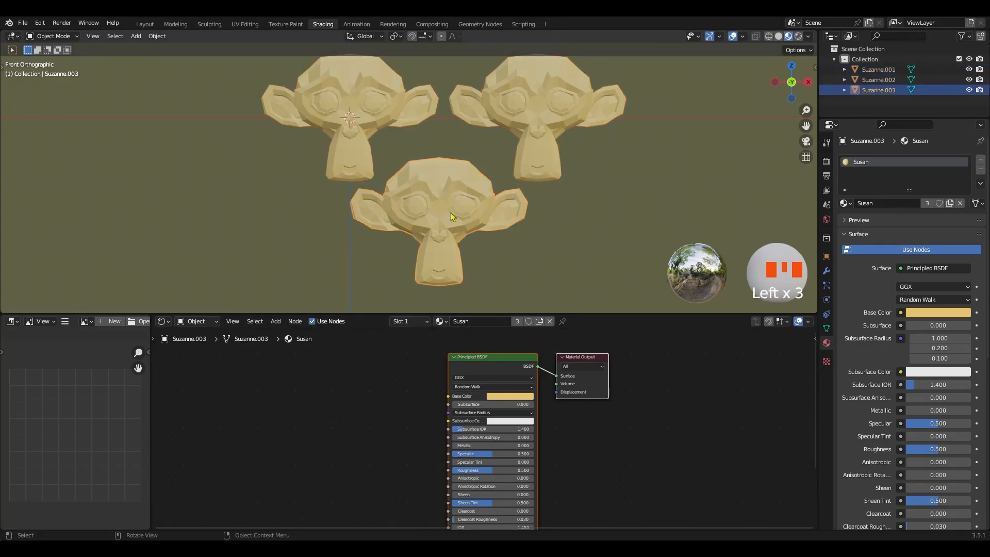
click(540, 322)
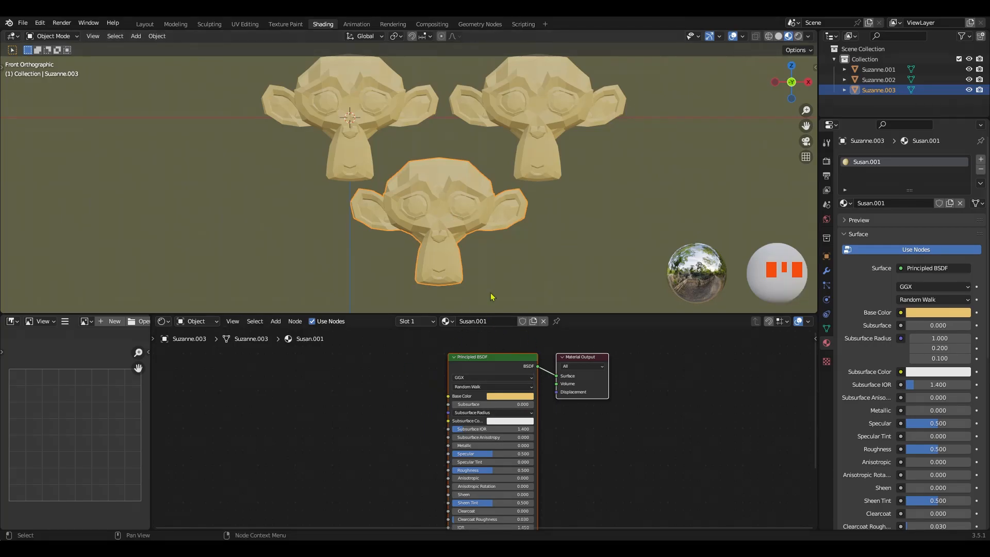
click(536, 146)
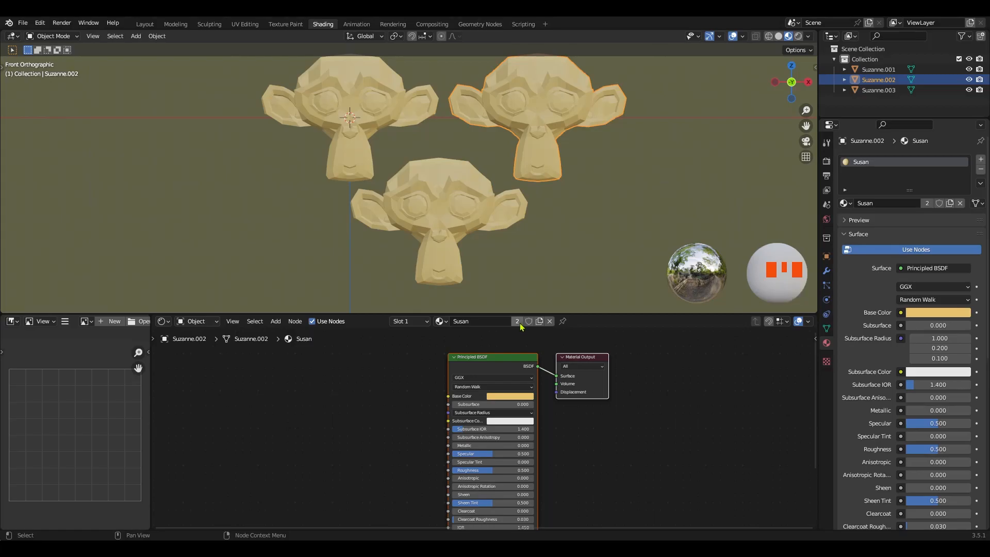
drag(612, 122, 364, 134)
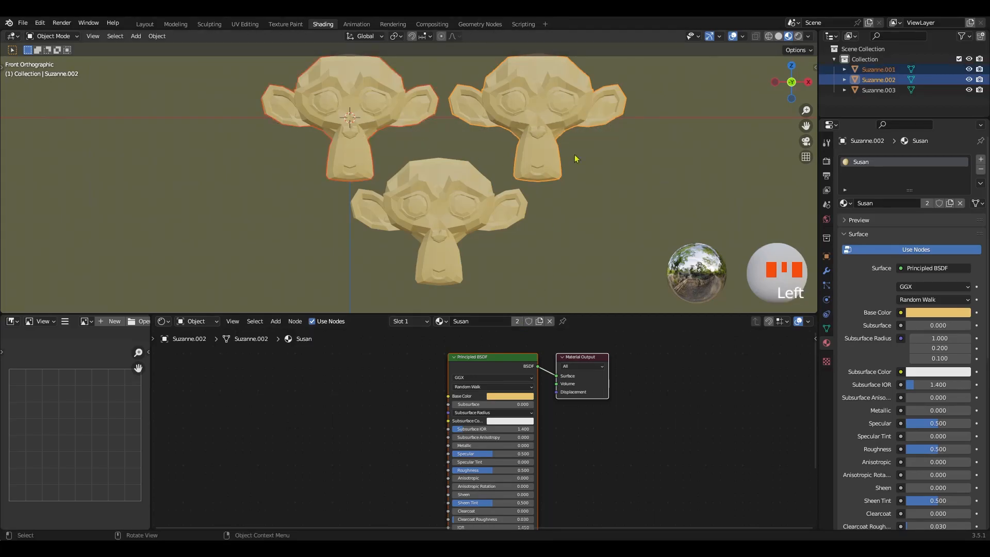
Rename the lower monkey head's material to Susan_02
click(458, 262)
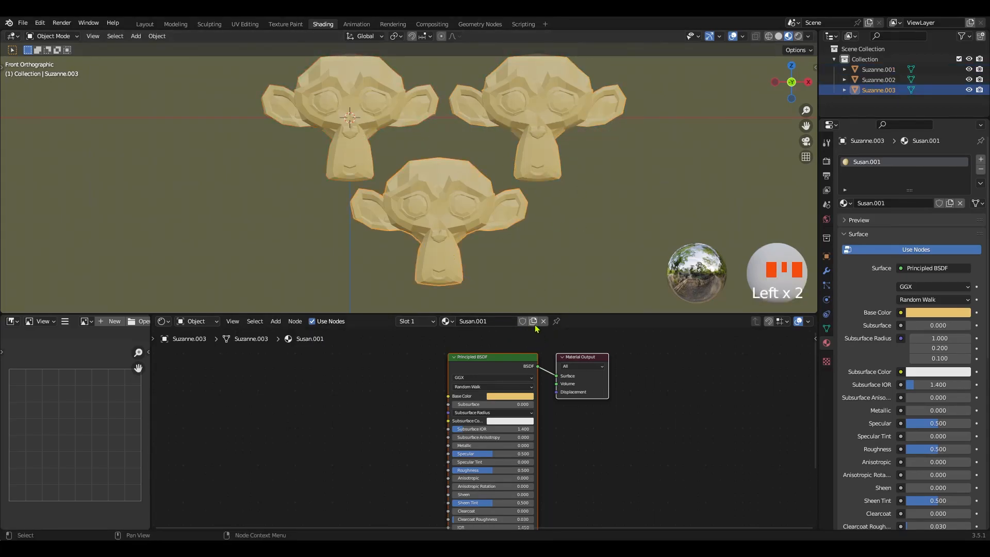
click(498, 322)
key(BackSpace)
key(BackSpace)
key(BackSpace)
text(_02)
key(Return)
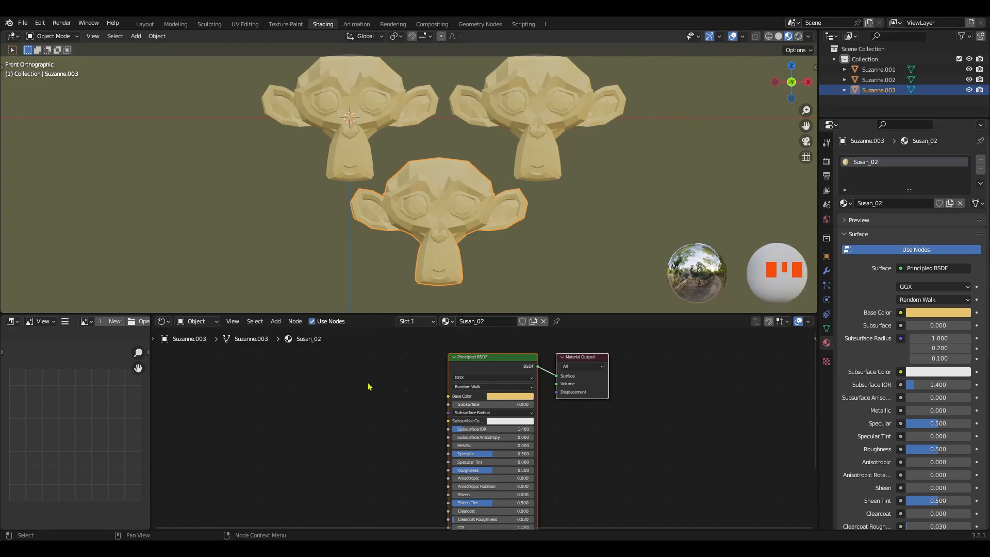
Change the base color of the Susan_02 material to light cyan blue
ctrl+middle_drag(418, 410, 419, 397)
click(517, 386)
drag(531, 281, 531, 263)
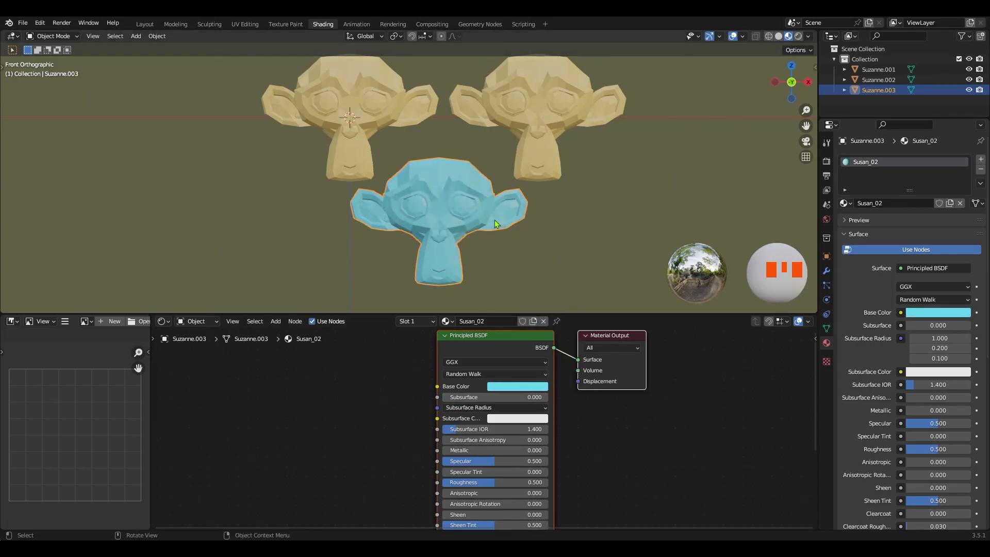
Change the base color of the Susan material shared by the two upper monkey heads to purple, hue 0.746 and saturation 0.668
click(548, 153)
click(517, 386)
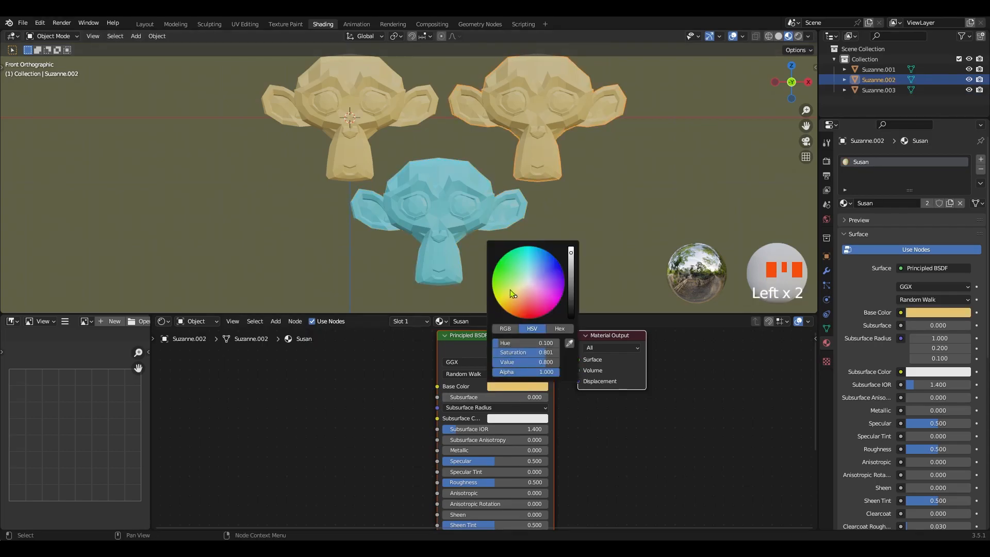
click(538, 301)
click(514, 284)
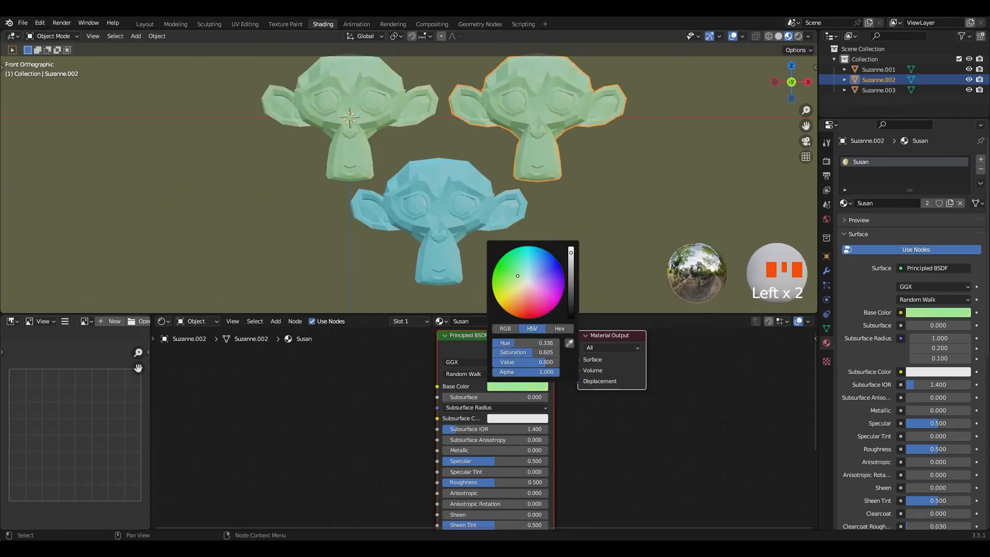
drag(518, 275, 540, 275)
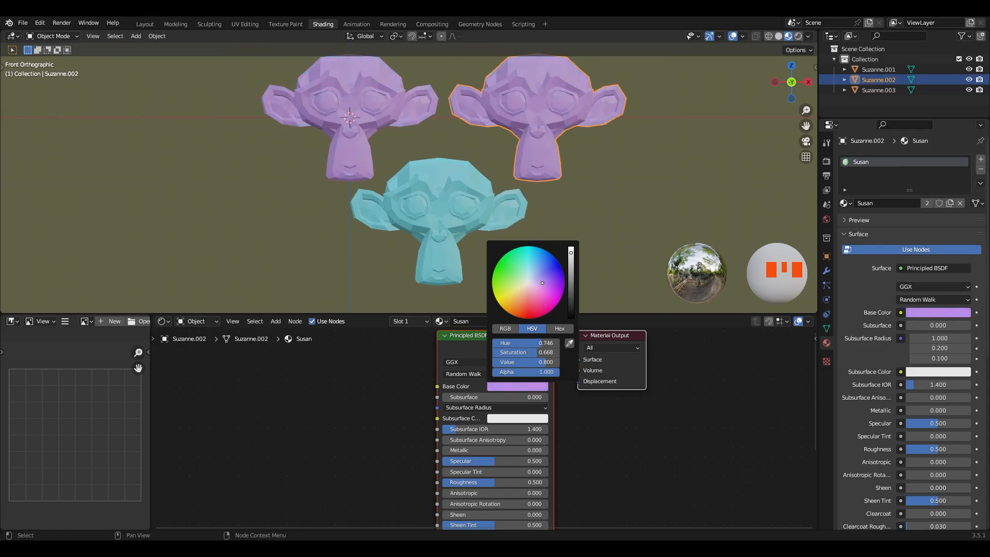
Delete all three monkey heads and add a cube mesh to the scene
middle_drag(552, 181, 557, 221)
drag(557, 221, 352, 130)
key(Delete)
key(shift+a)
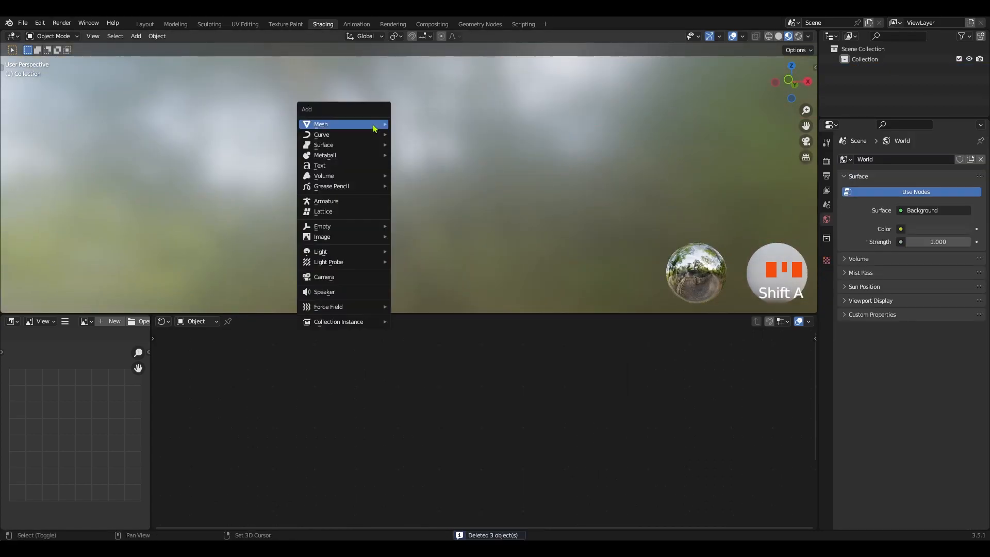
mouse_move(375, 126)
click(407, 133)
ctrl+middle_drag(429, 152, 458, 153)
Mark three top edges, three bottom edges and one connecting vertical edge of the cube as UV seams
key(Tab)
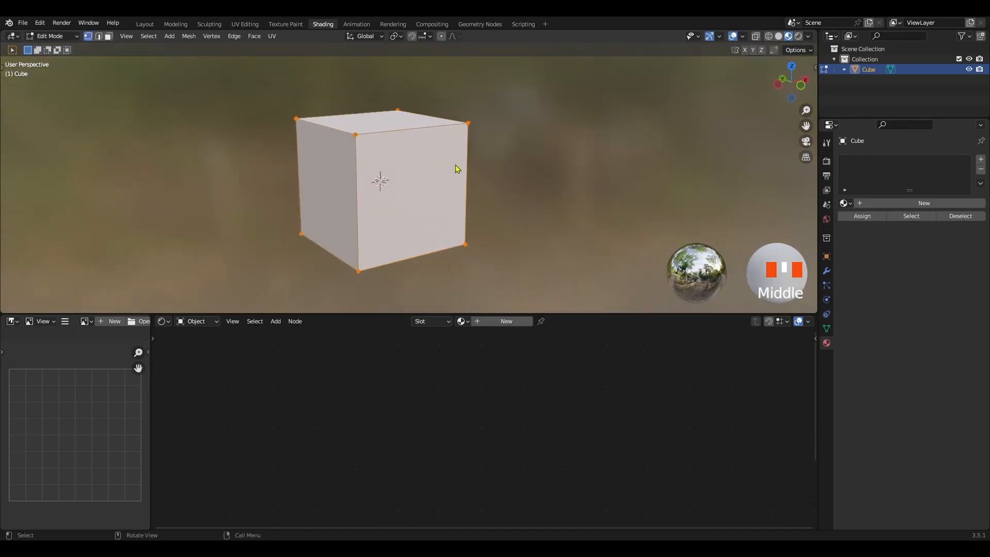
key(z)
key(2)
drag(499, 89, 282, 133)
key(KP_1)
drag(550, 94, 157, 137)
shift+click(421, 237)
mouse_move(421, 237)
middle_down()
mouse_move(431, 252)
mouse_move(418, 257)
middle_up()
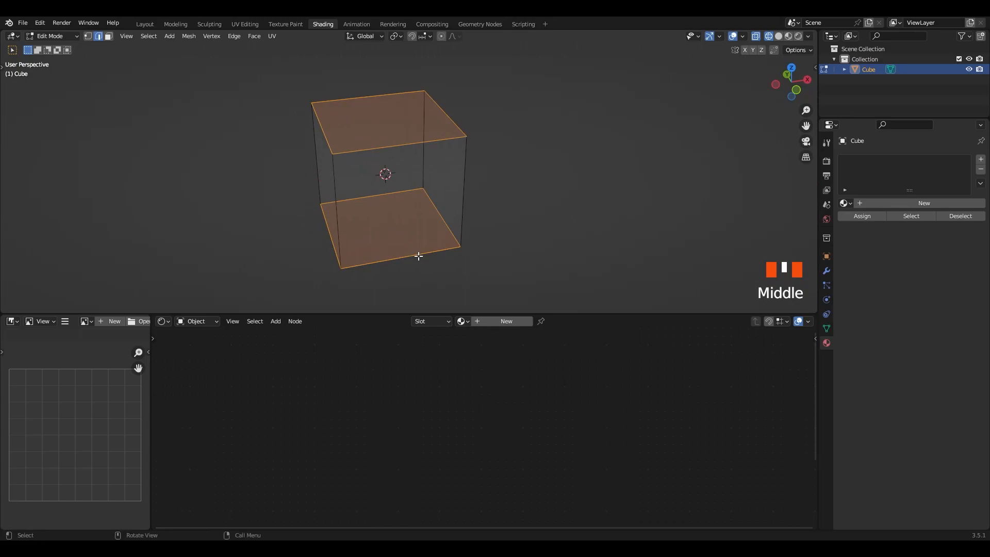
key(KP_7)
ctrl+drag(401, 194, 386, 234)
middle_drag(393, 224, 459, 192)
right_click(459, 192)
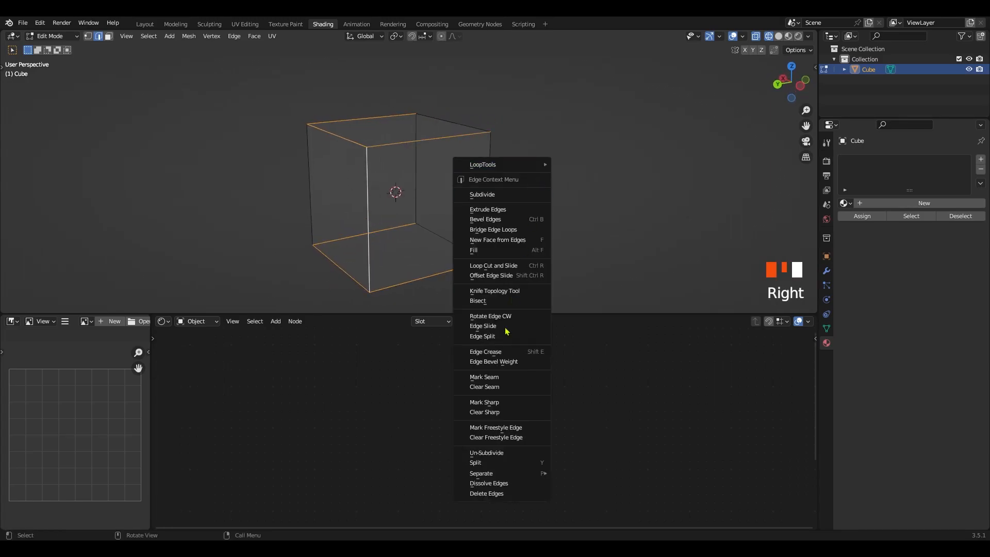
click(507, 380)
Select all of the cube's geometry and return to Object Mode with Material Preview shading
key(a)
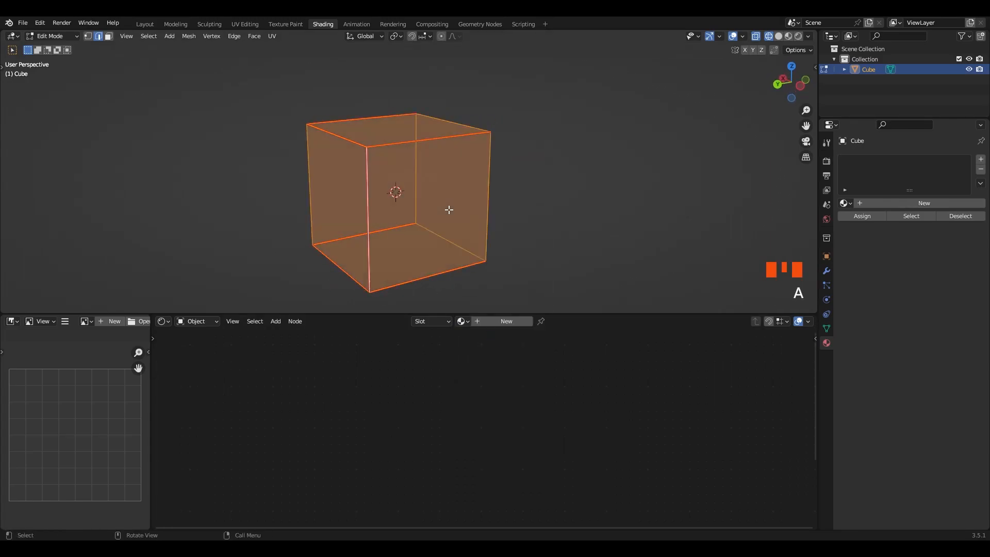
key(Tab)
key(z)
click(419, 235)
middle_drag(419, 235, 402, 198)
shift+middle_drag(406, 197, 428, 214)
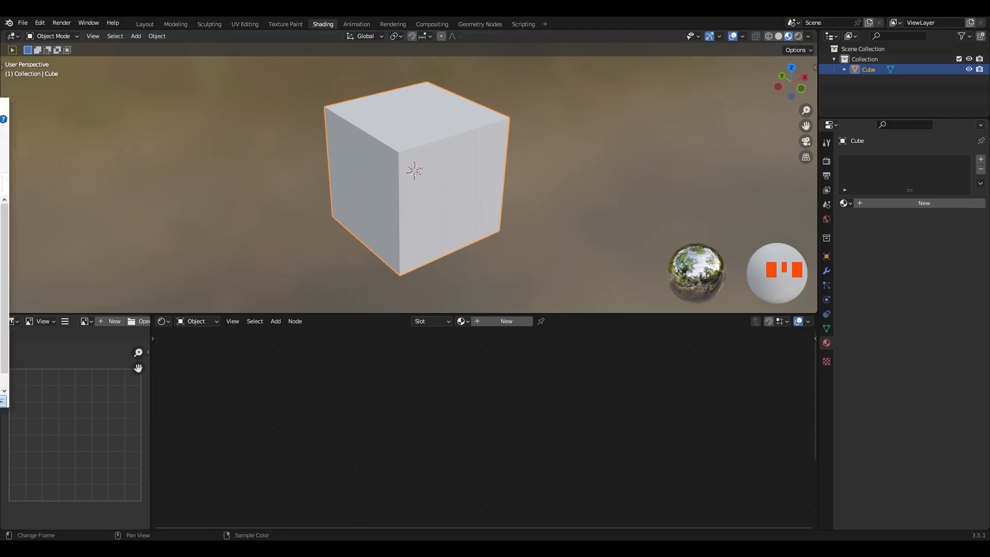
Browse the wood_0019_4k_H6uH7n texture folder and try to bring the light color map into the empty shader editor
drag(0, 116, 269, 120)
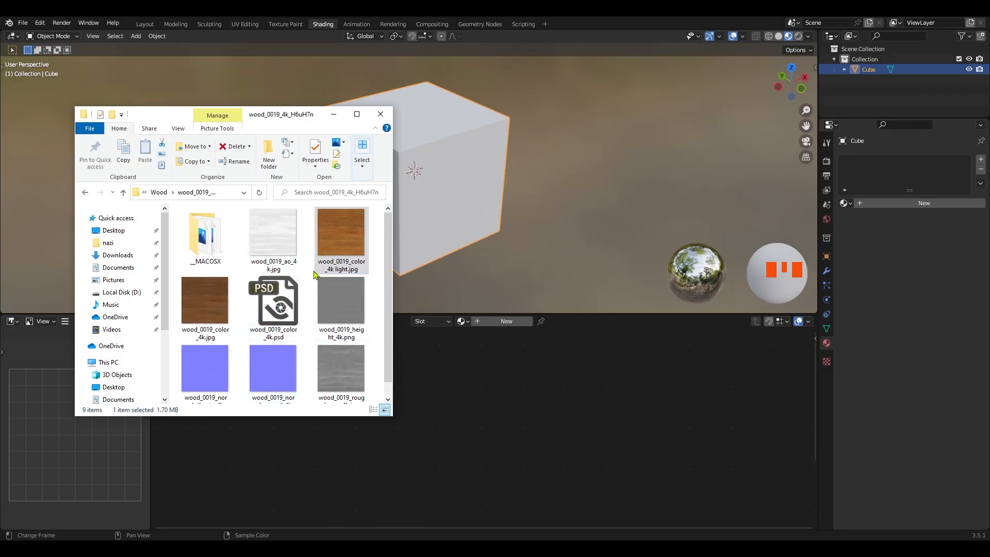
scroll(317, 293, down, 1)
scroll(317, 297, up, 1)
scroll(317, 296, down, 1)
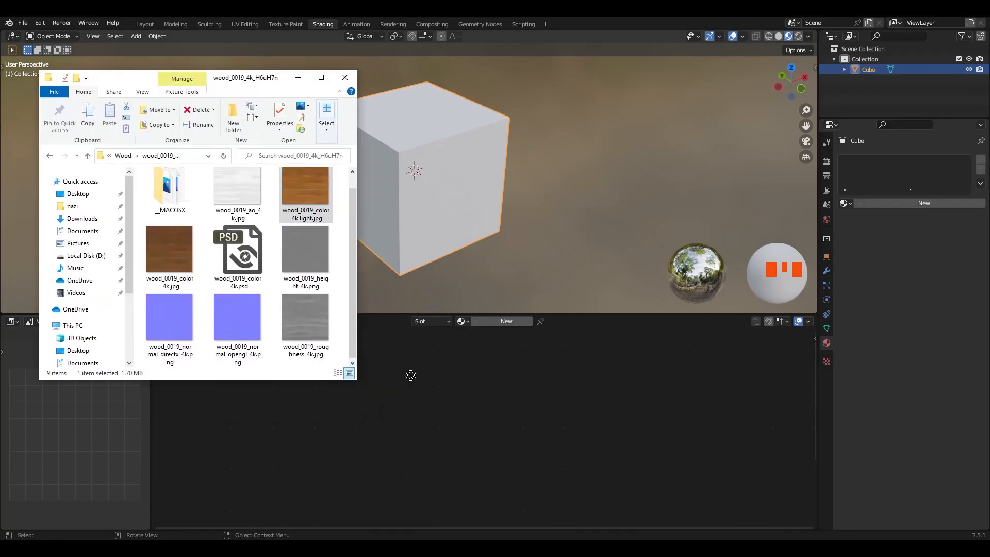
drag(507, 402, 273, 195)
drag(247, 78, 0, 95)
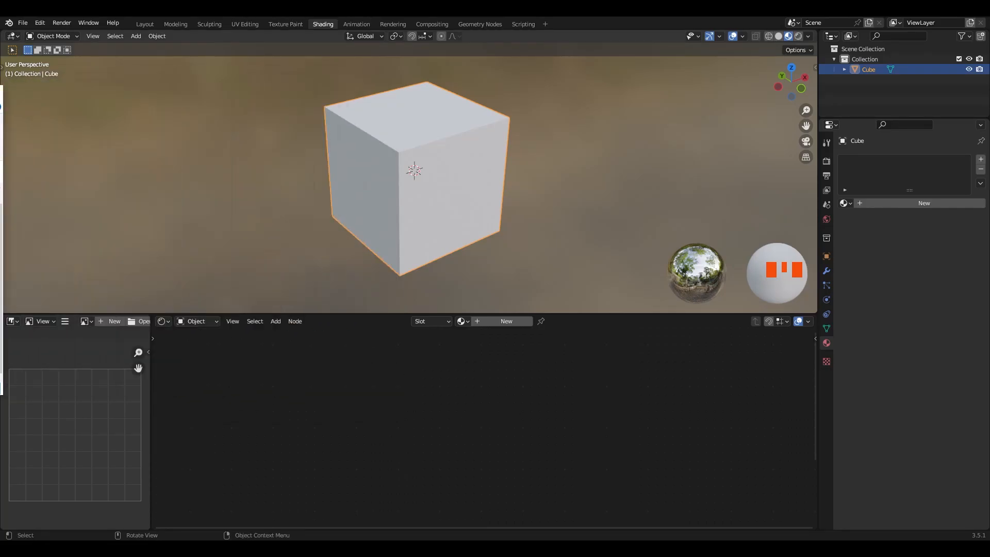
Create a new material on the cube and name it Wood
click(501, 325)
click(500, 322)
text(Wood)
key(Return)
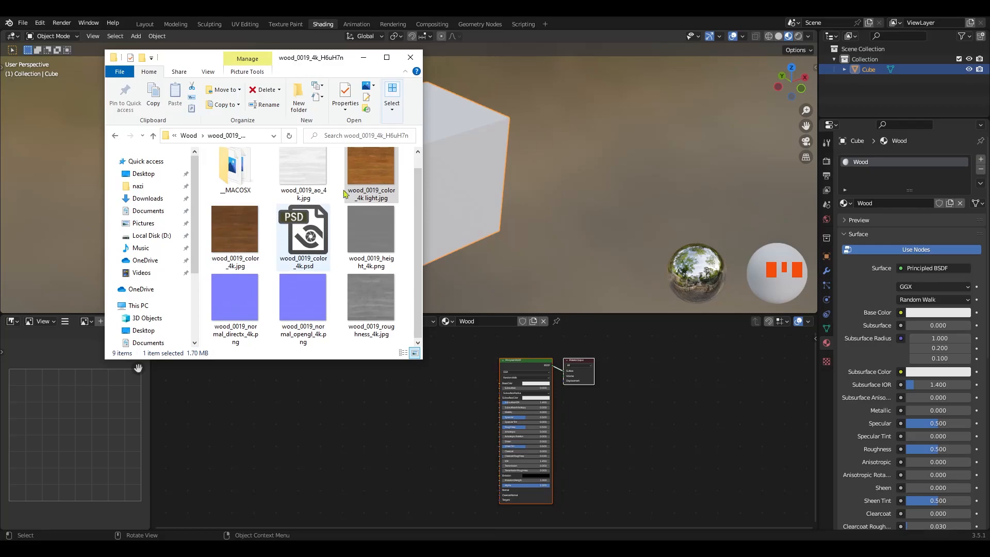
Bring the light color, roughness, OpenGL normal and ambient occlusion images from the wood_0019 folder into the Wood node graph
drag(370, 178, 362, 381)
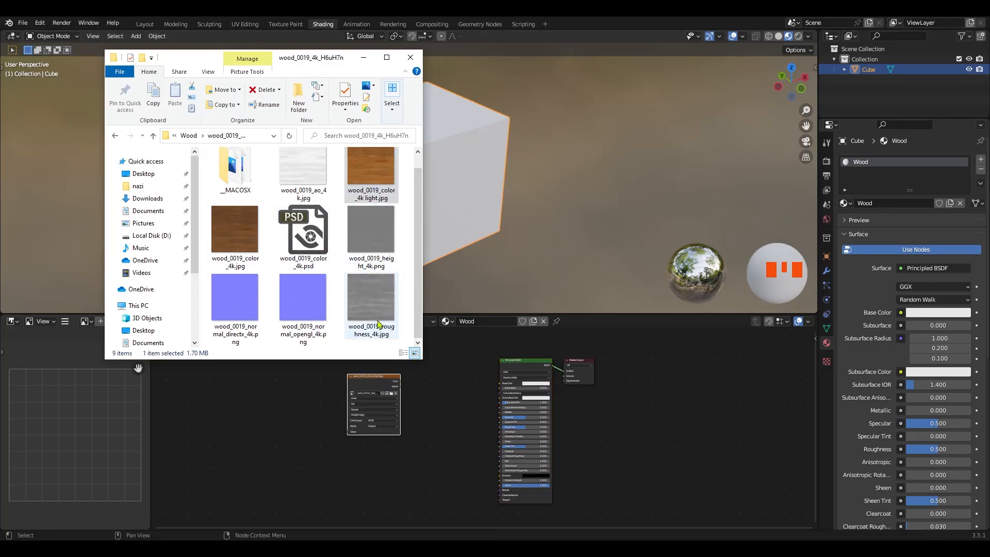
drag(374, 317, 360, 447)
drag(304, 310, 370, 515)
drag(303, 168, 311, 377)
Arrange the image texture nodes, placing the ambient occlusion map directly beneath the light color map
middle_drag(332, 442, 344, 415)
middle_drag(367, 434, 342, 493)
ctrl+middle_drag(351, 464, 222, 348)
drag(220, 428, 373, 444)
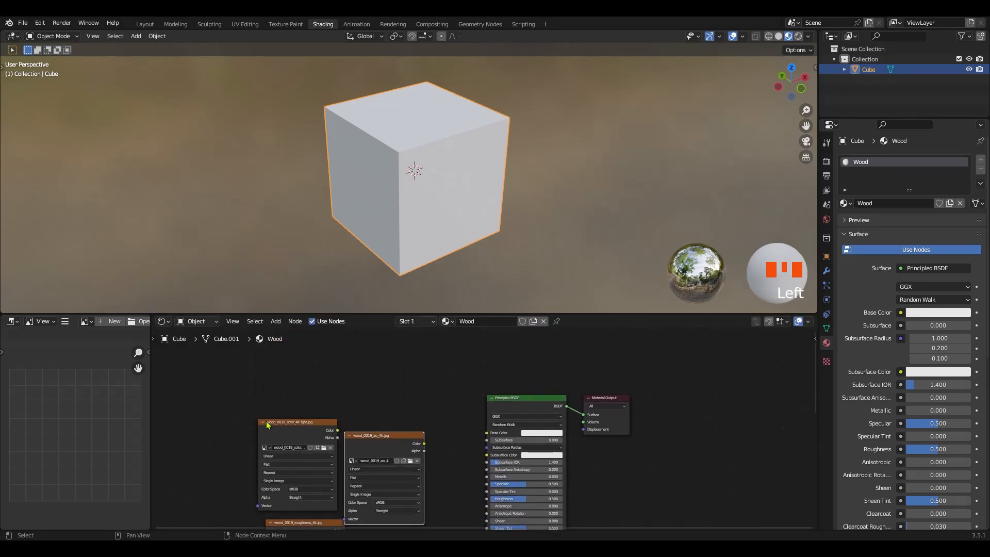
click(308, 423)
drag(307, 424, 398, 367)
ctrl+middle_drag(397, 424, 316, 470)
click(309, 494)
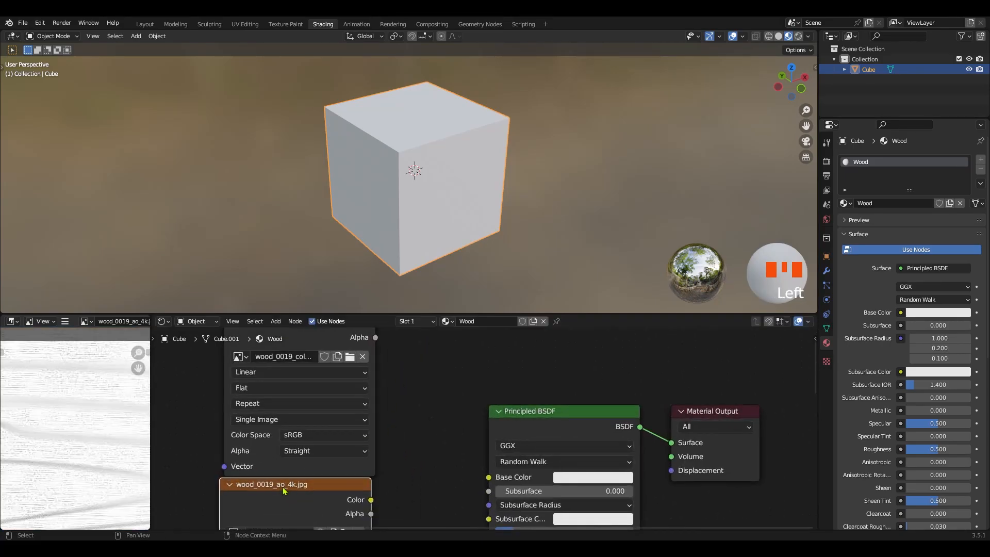
Connect the Color output of the wood_0019_color_4k light.jpg node to the Base Color input of the Principled BSDF
middle_drag(281, 357, 293, 421)
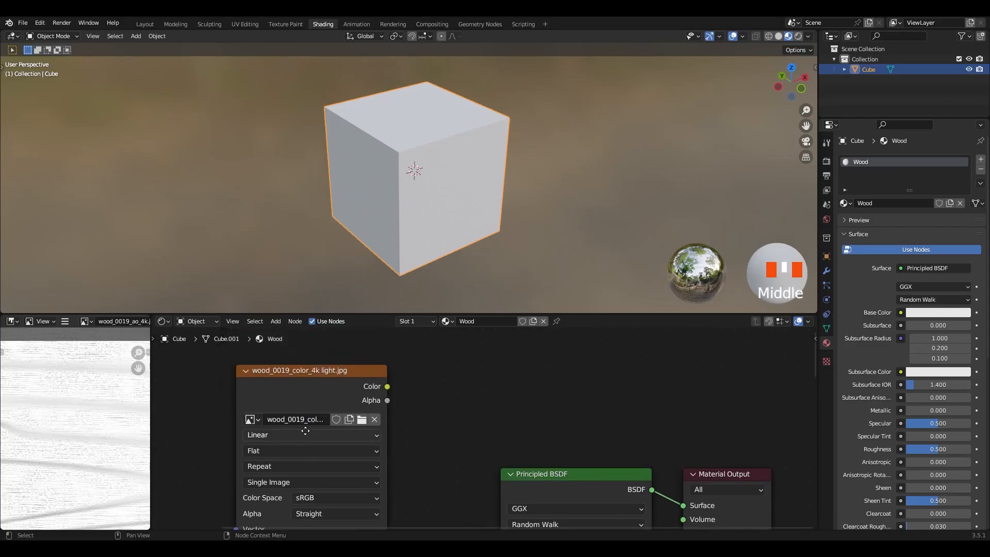
click(296, 379)
middle_drag(312, 525, 305, 480)
ctrl+middle_drag(486, 448, 369, 373)
drag(402, 364, 409, 381)
drag(450, 453, 494, 493)
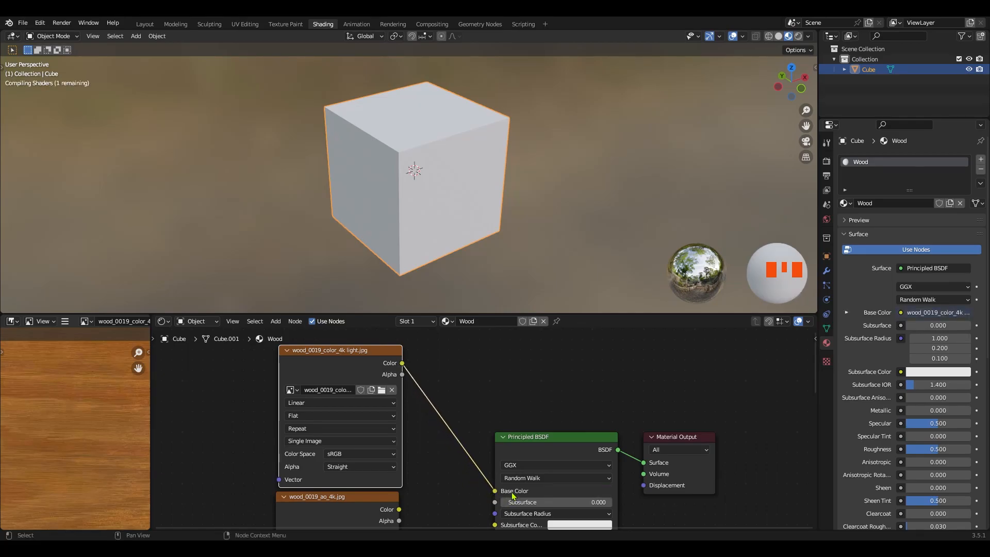
Enter Edit Mode on the cube and switch the image preview area to the UV Editor
ctrl+middle_drag(436, 205, 402, 191)
scroll(438, 183, down, 2)
key(Tab)
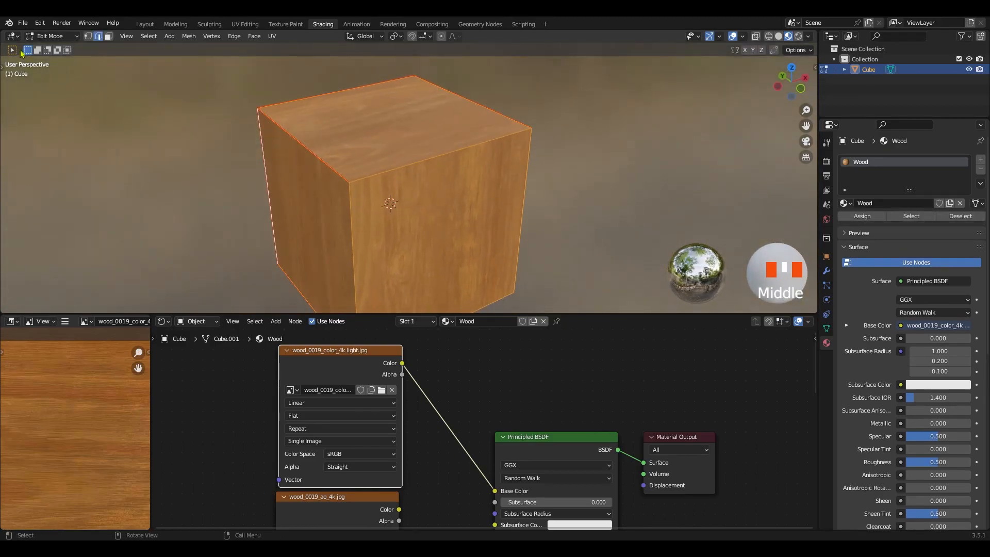
ctrl+middle_drag(73, 383, 68, 529)
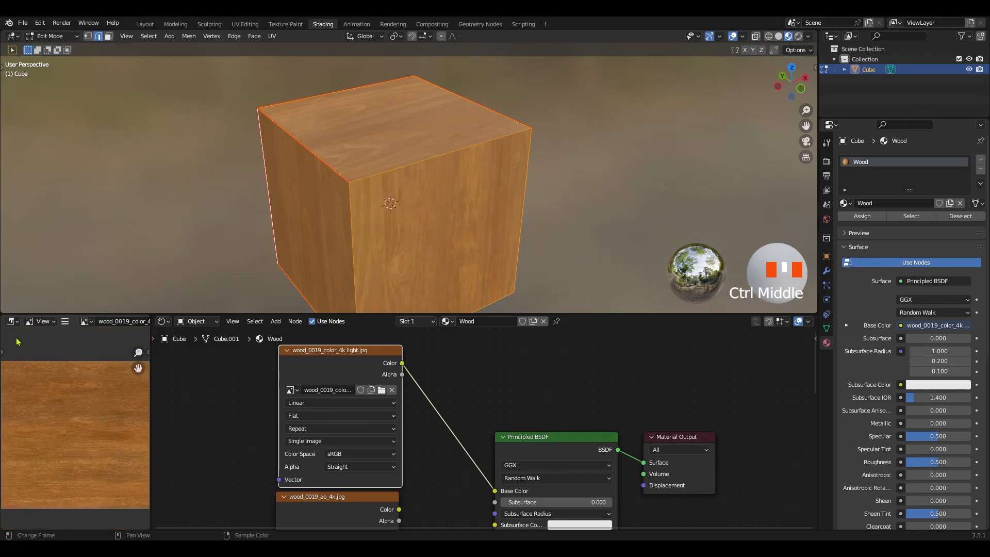
click(12, 320)
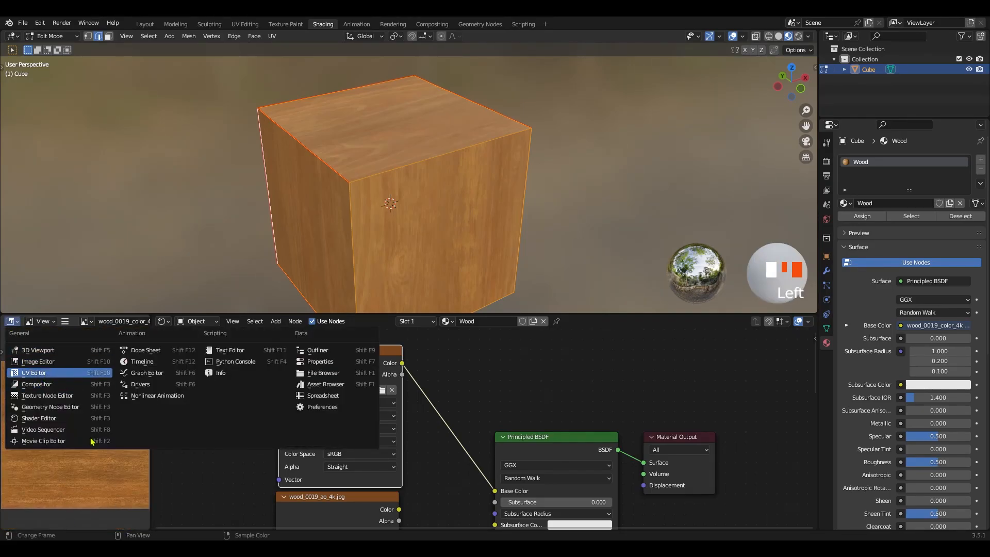
click(33, 373)
Unwrap the whole cube along its marked seams
middle_drag(402, 192, 419, 190)
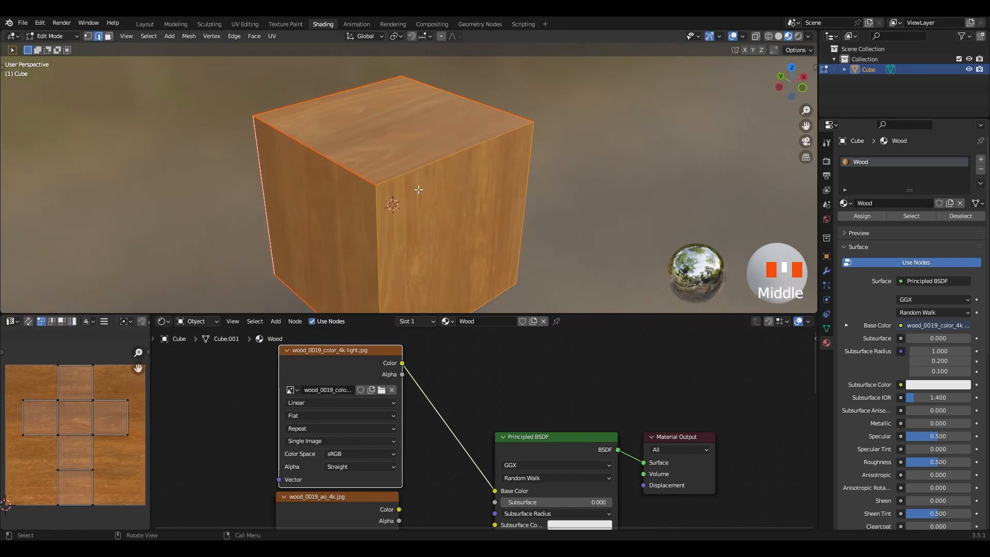
key(u)
click(395, 161)
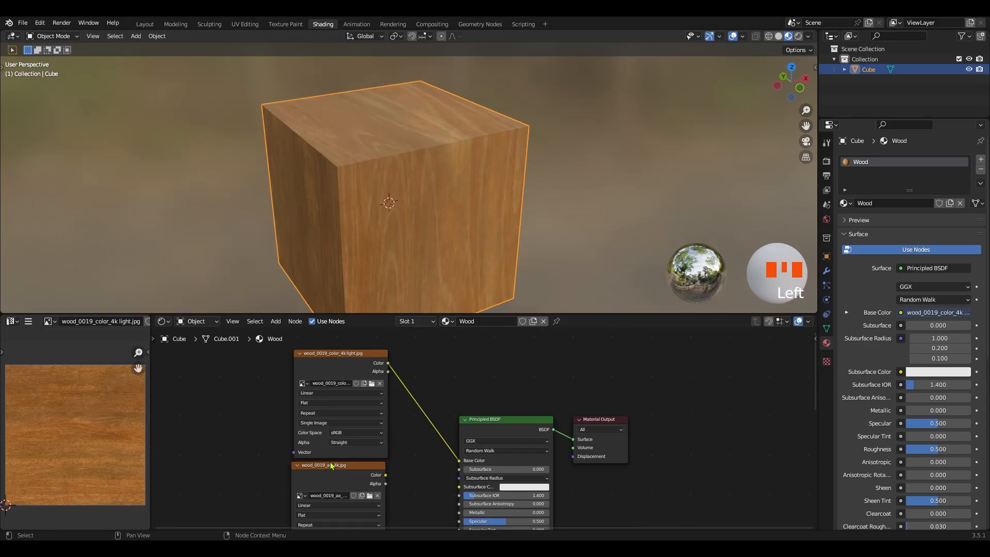
Preview the ambient occlusion, light color, roughness and OpenGL normal images of the Wood material one after another
click(332, 465)
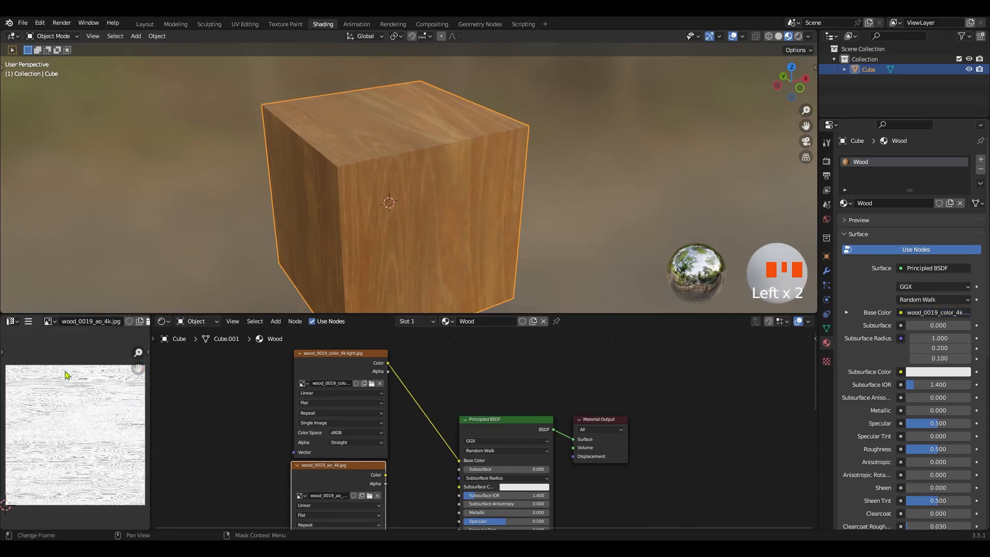
click(12, 321)
click(321, 364)
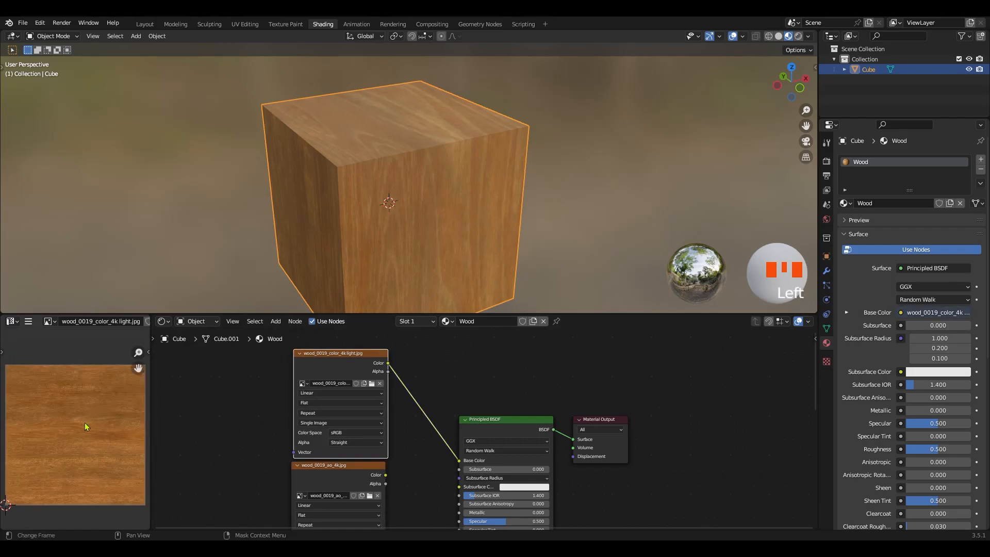
click(304, 475)
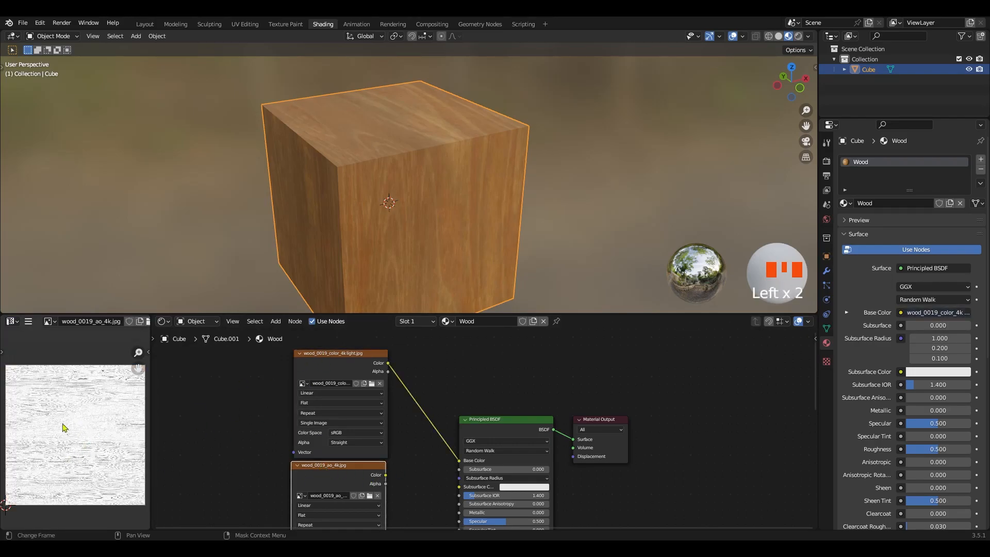
scroll(248, 468, down, 4)
middle_drag(248, 468, 287, 437)
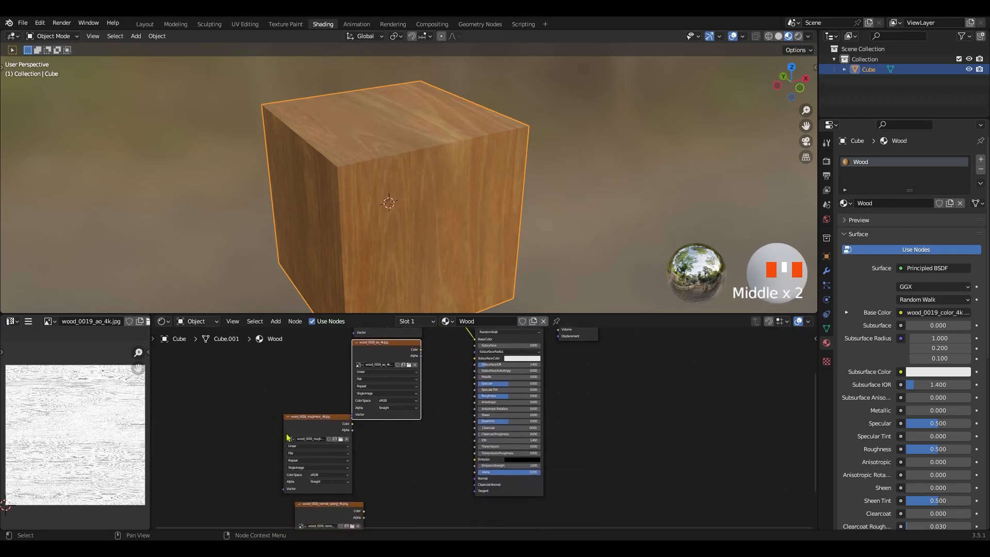
click(303, 426)
middle_drag(262, 484, 260, 407)
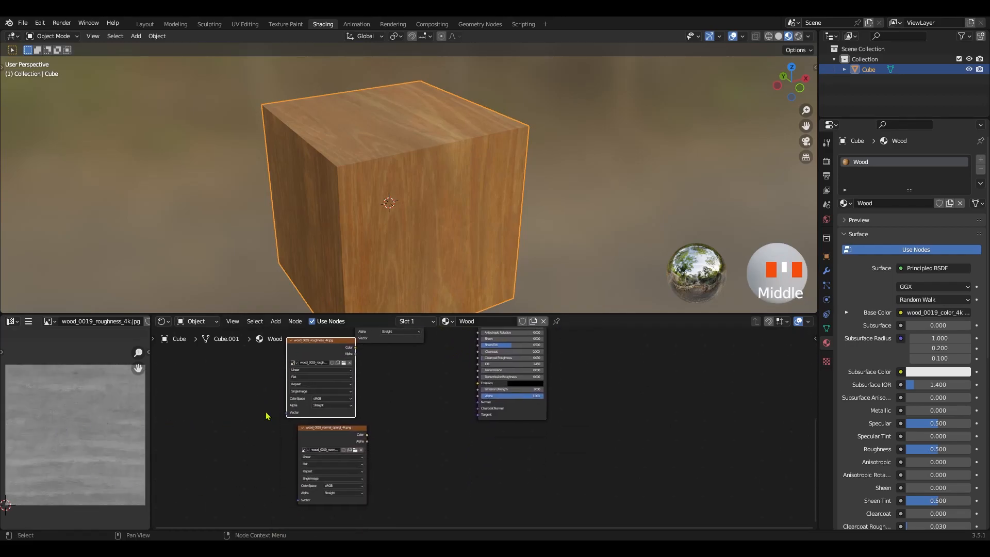
click(321, 436)
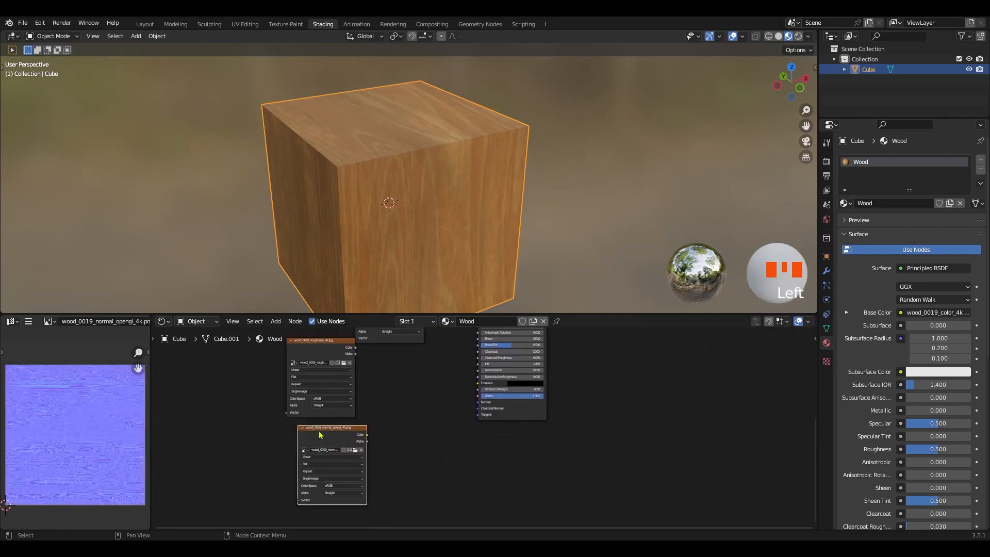
Add a Mix Color node on the link between the light color texture and the Principled BSDF's Base Color
middle_drag(312, 399, 293, 483)
middle_drag(312, 410, 287, 481)
ctrl+scroll(289, 465, up, 1)
ctrl+scroll(290, 464, up, 9)
scroll(417, 459, down, 5)
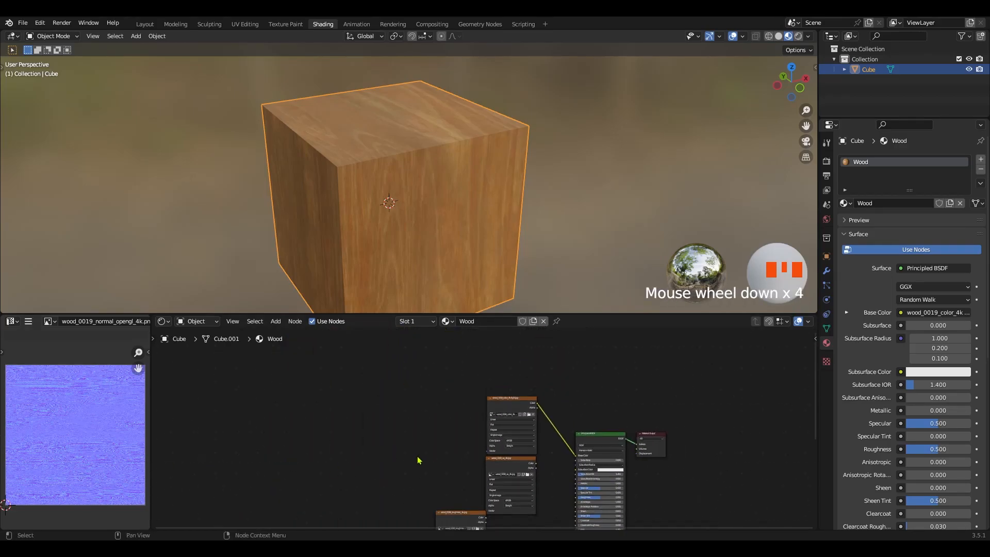
alt+middle_drag(470, 459, 458, 432)
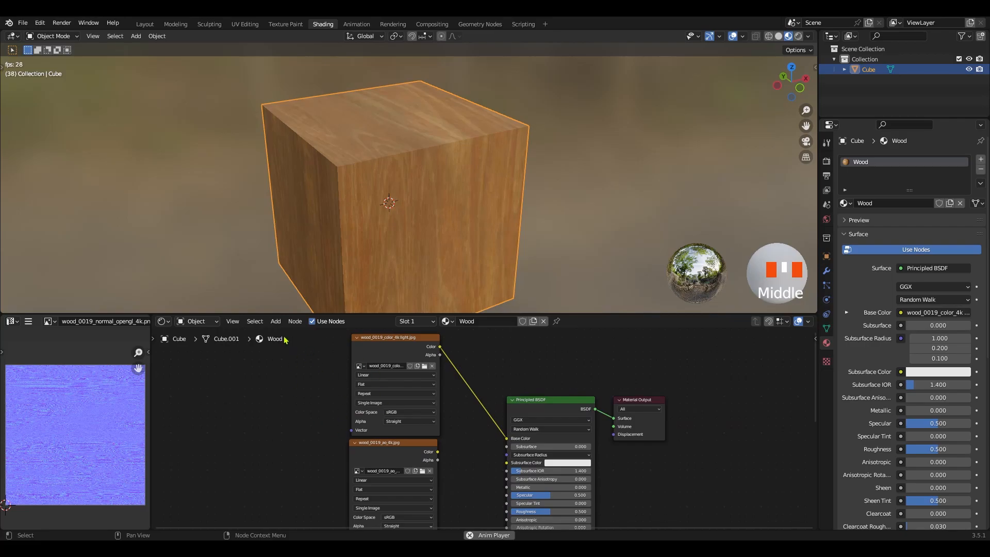
click(276, 322)
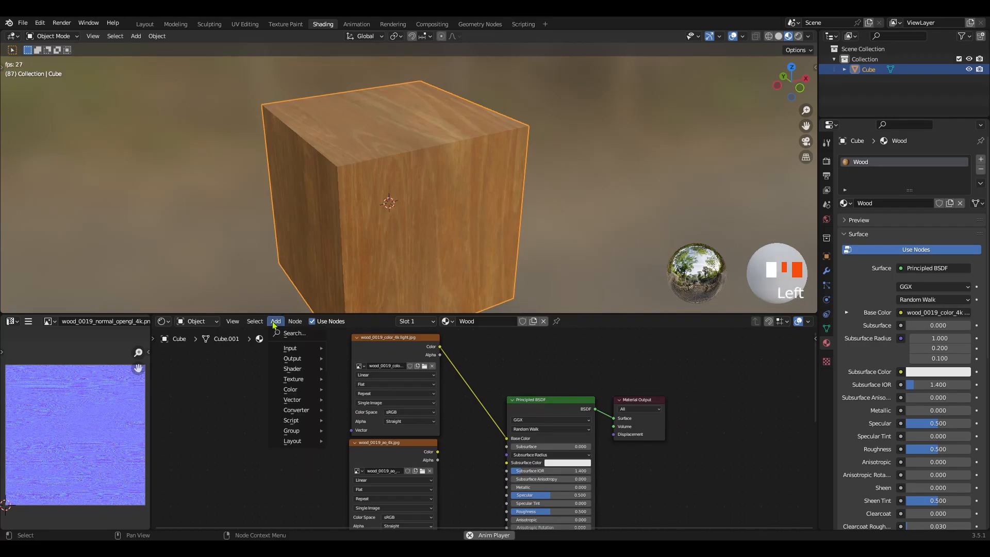
mouse_move(301, 392)
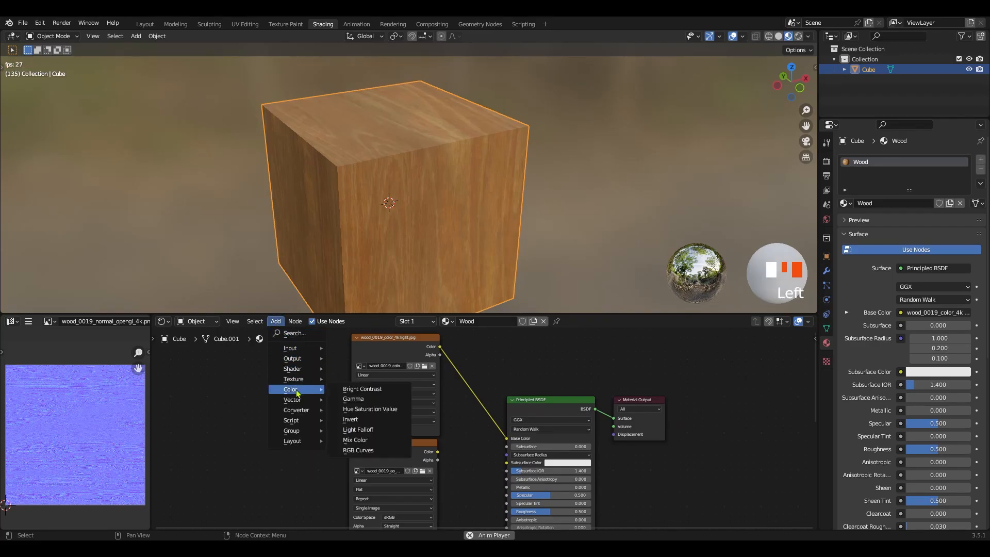
click(359, 441)
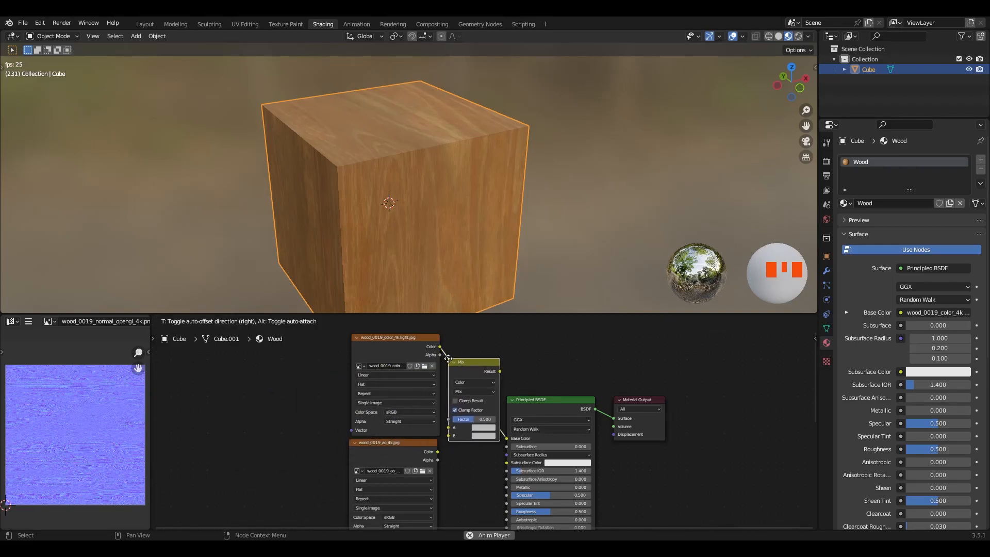
click(448, 359)
Connect the Color output of the wood_0019_ao_4k.jpg node to the Mix node's B input
ctrl+middle_drag(449, 358, 407, 475)
drag(406, 468, 470, 444)
middle_drag(468, 447, 468, 484)
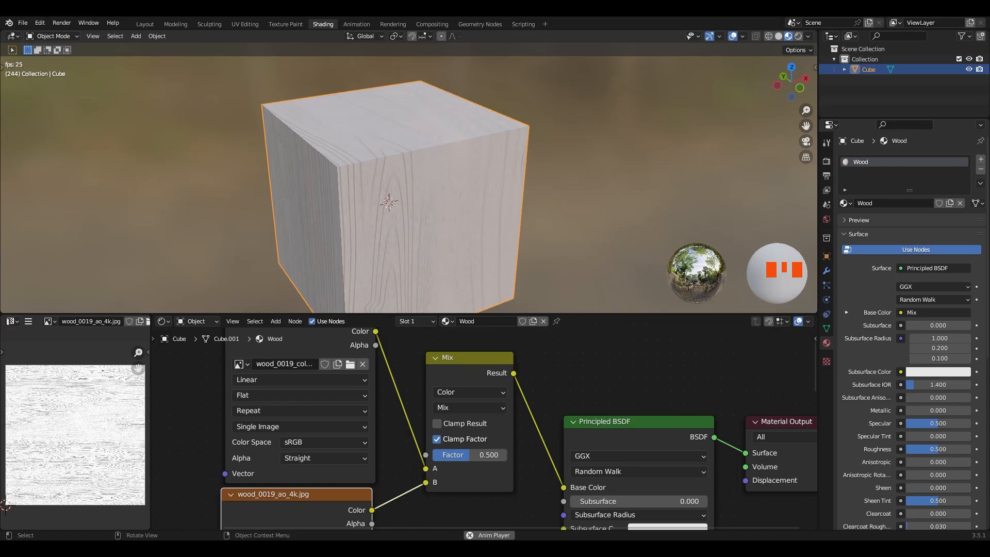
key(shift+a)
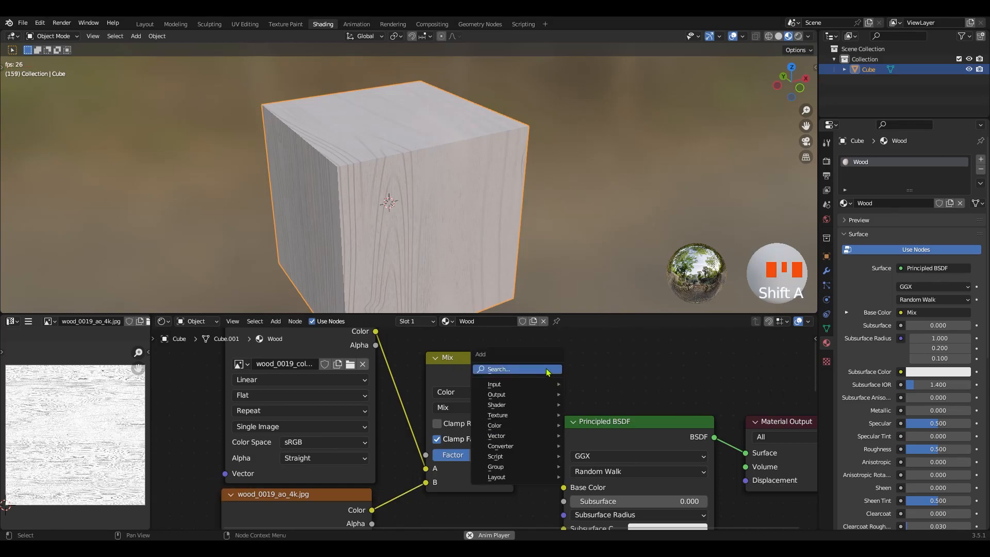
mouse_move(516, 408)
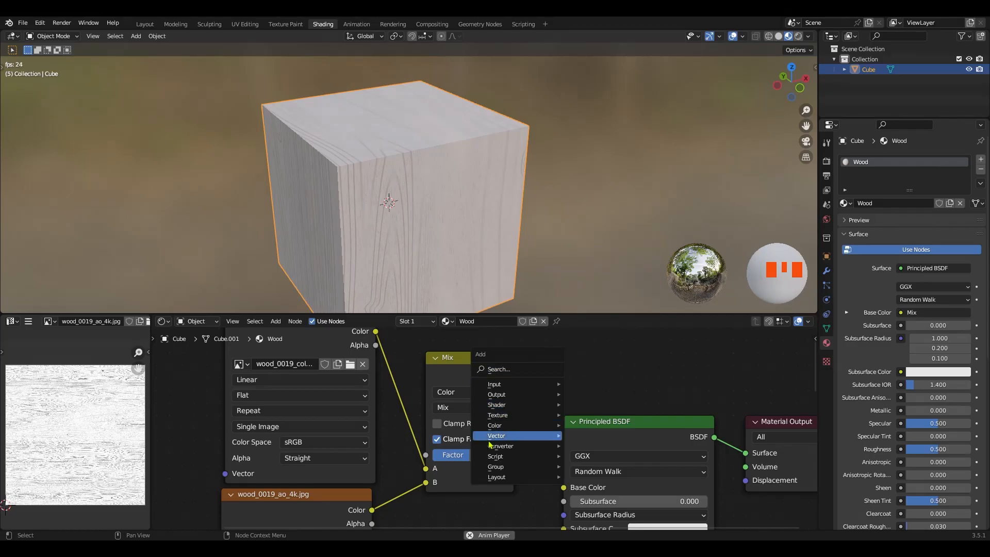
mouse_move(510, 425)
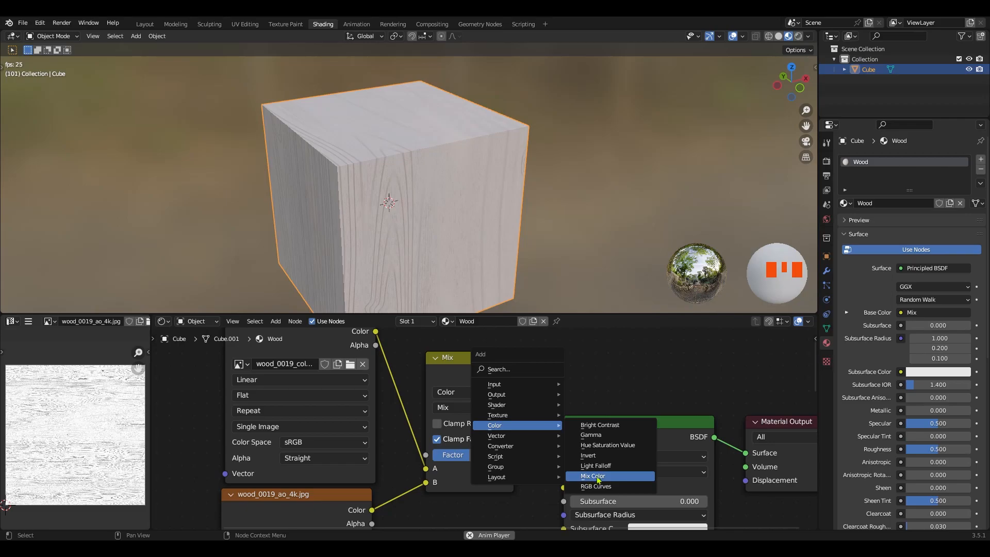
click(583, 372)
ctrl+middle_drag(415, 394, 369, 425)
ctrl+middle_drag(370, 383, 417, 364)
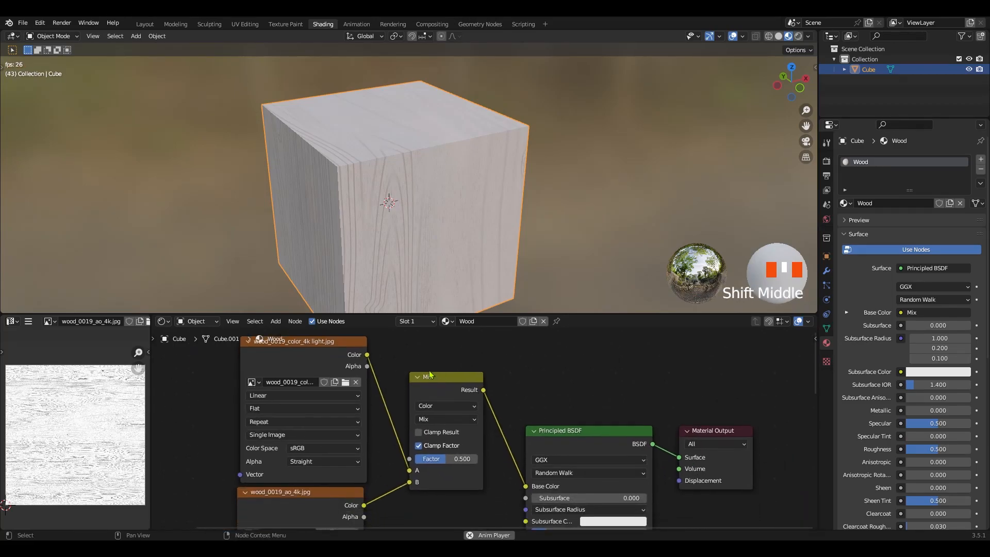
key(shift+a)
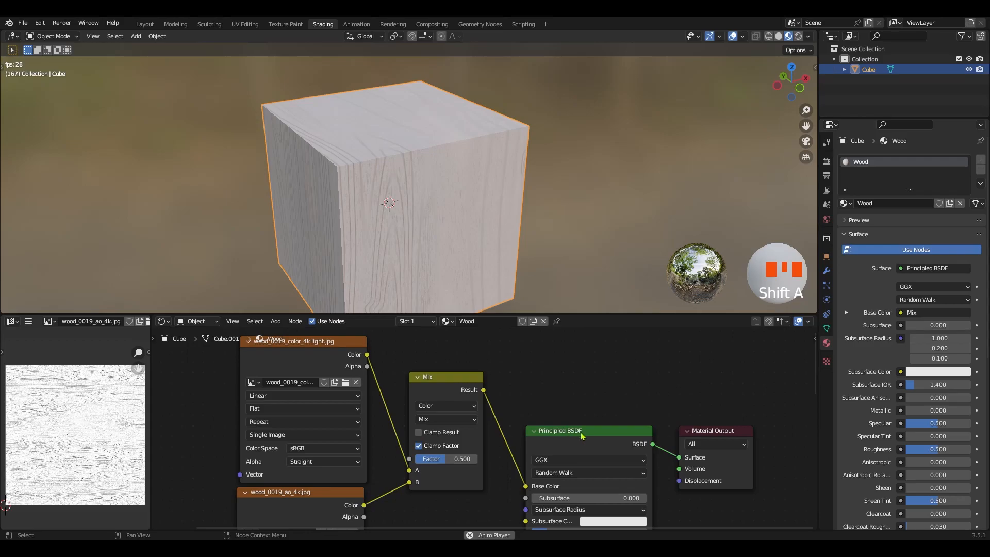
key(shift+a)
mouse_move(510, 412)
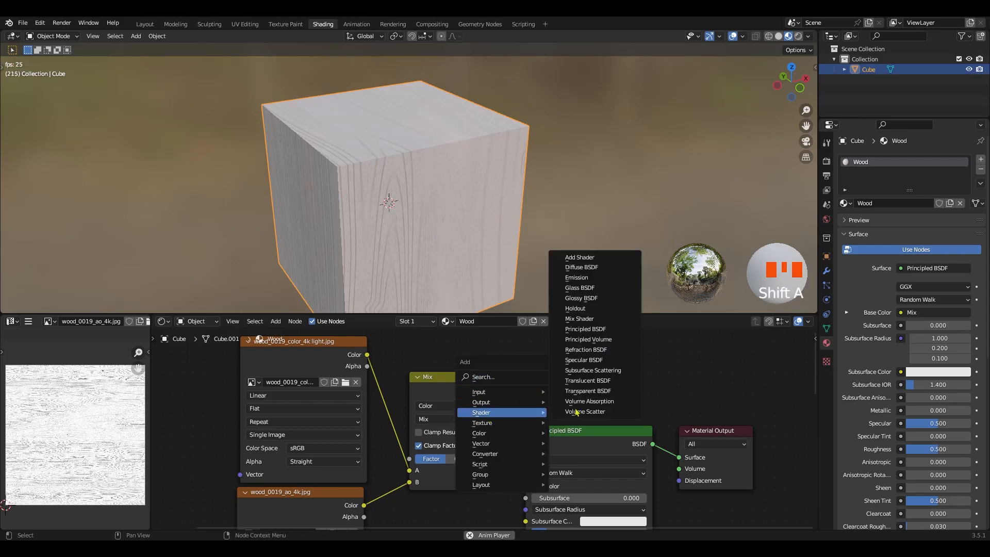
click(586, 349)
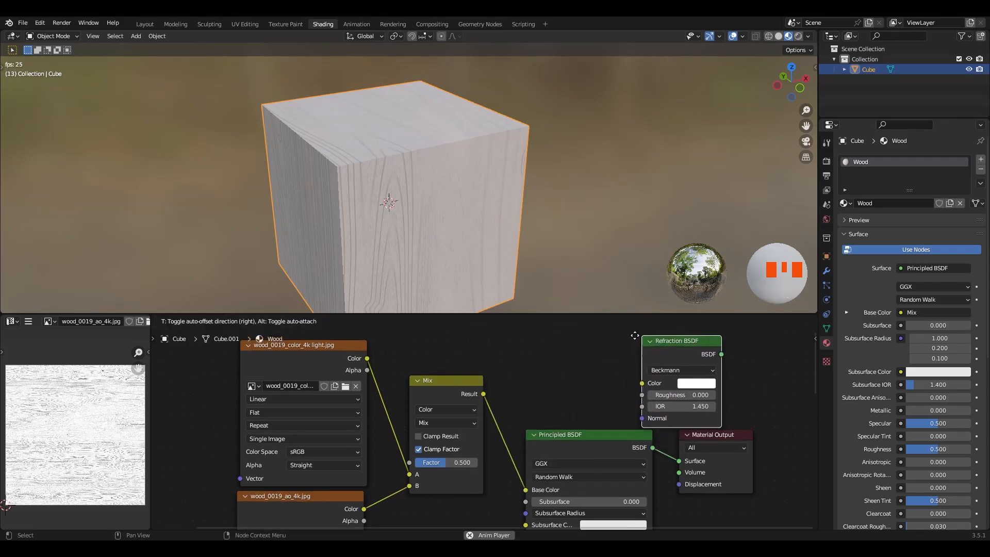
click(595, 363)
drag(625, 369, 608, 381)
key(Delete)
Set the Mix node's blending mode to Multiply so the ambient occlusion texture multiplies the light color texture
middle_drag(592, 410, 558, 433)
ctrl+middle_drag(491, 428, 464, 389)
middle_drag(386, 199, 416, 190)
ctrl+middle_drag(440, 421, 433, 462)
click(421, 411)
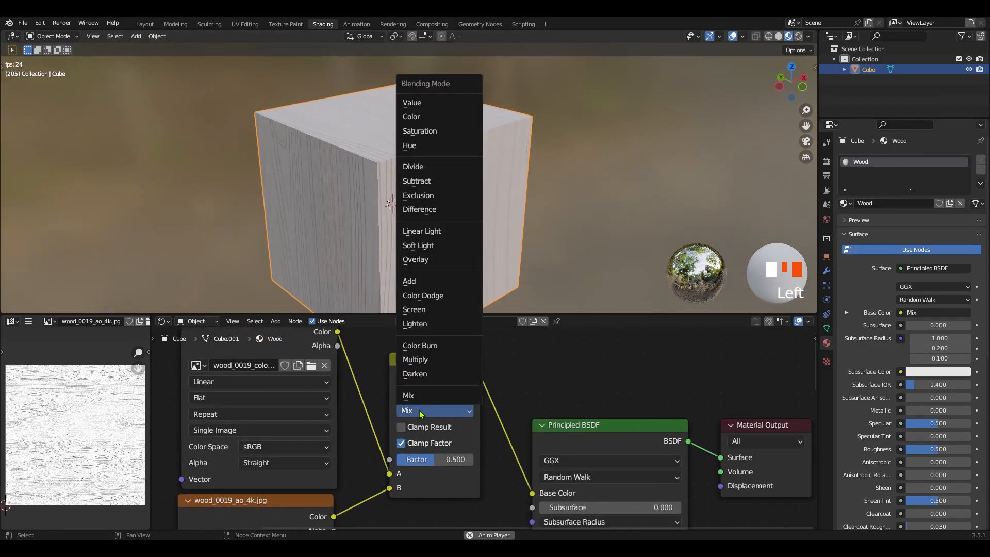
click(426, 361)
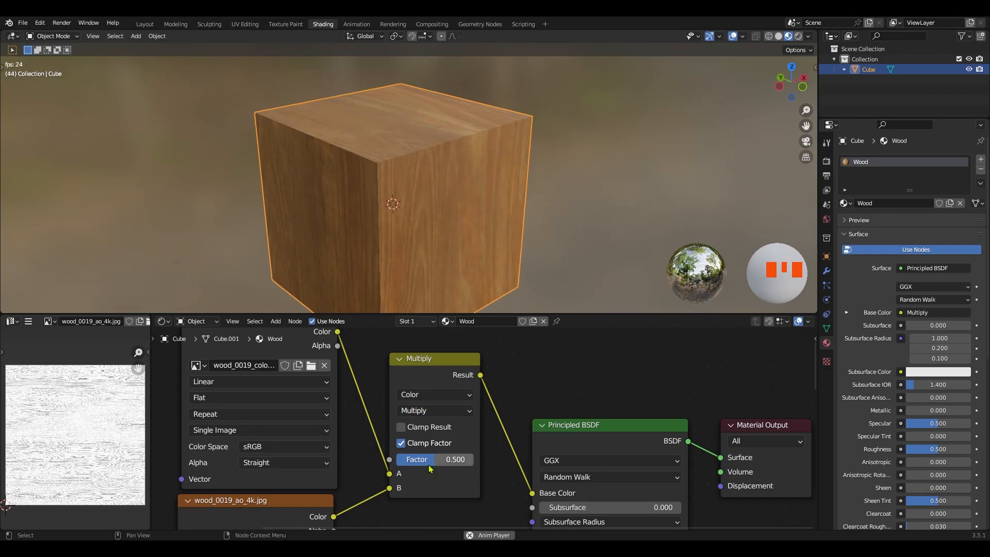
Set the Multiply node's Factor to 1.000
ctrl+middle_drag(416, 227, 442, 476)
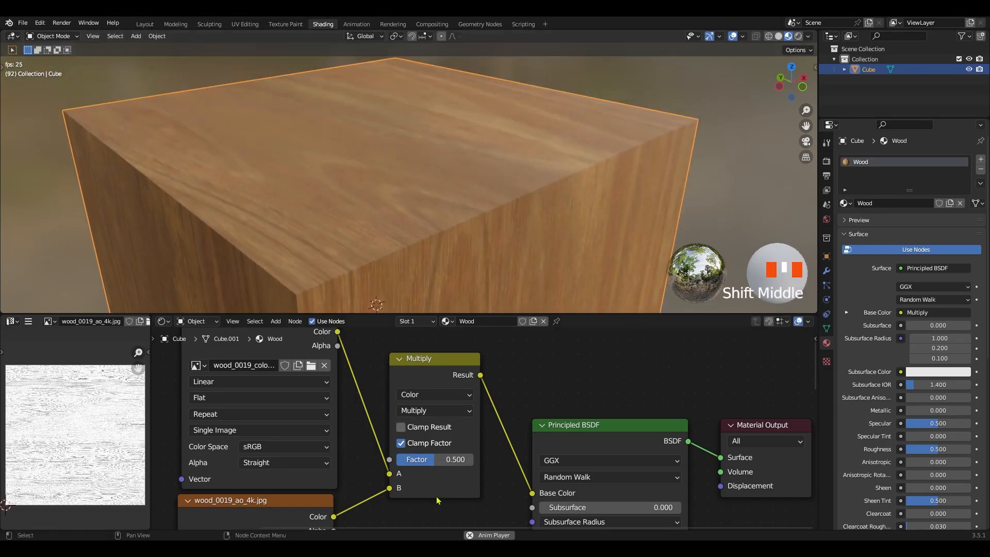
drag(435, 460, 474, 460)
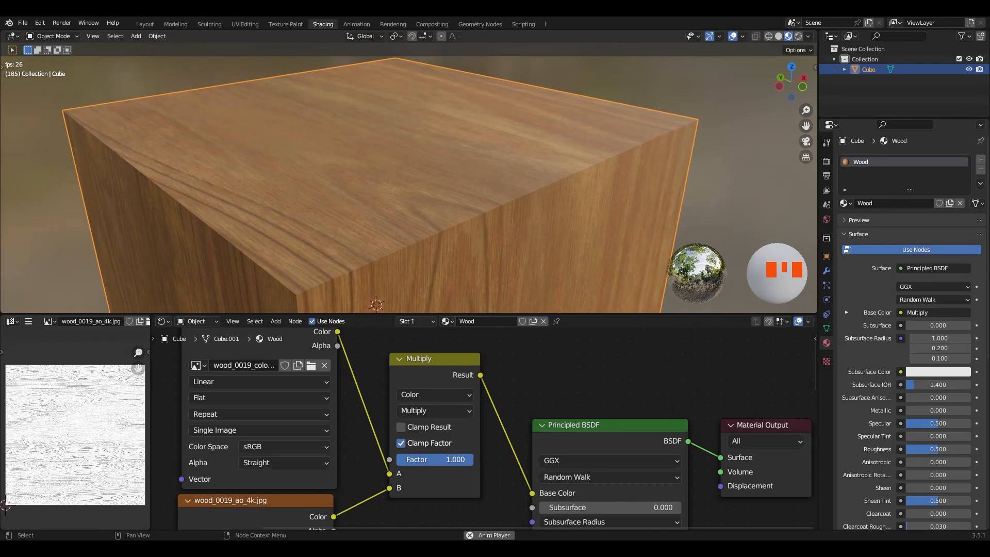
middle_drag(421, 500, 421, 462)
ctrl+middle_drag(349, 258, 375, 206)
click(242, 406)
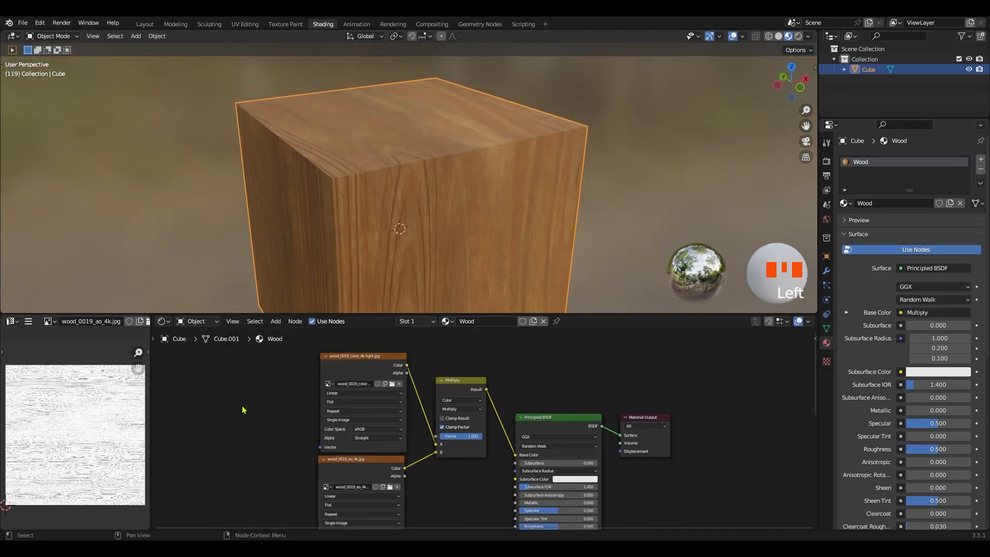
key(shift+a)
mouse_move(244, 407)
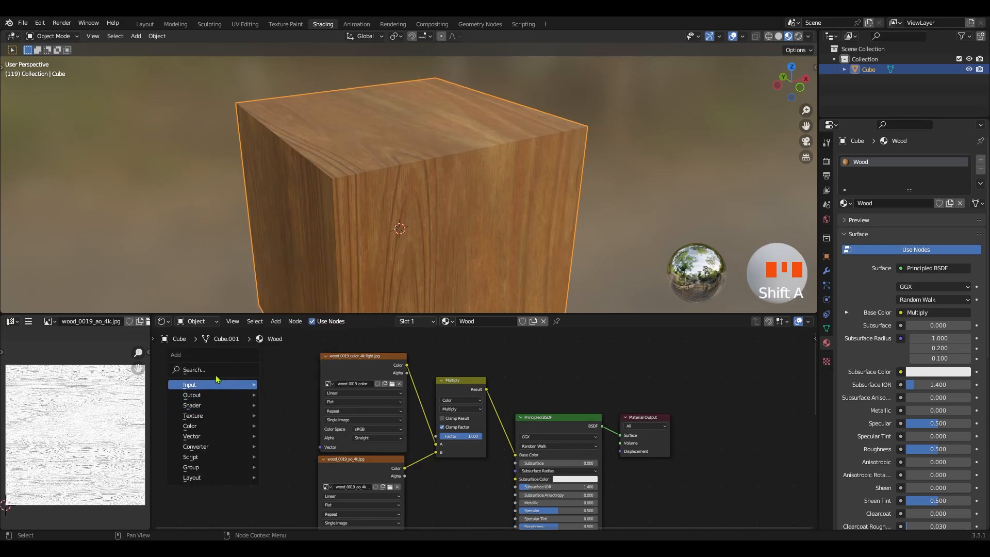
click(194, 369)
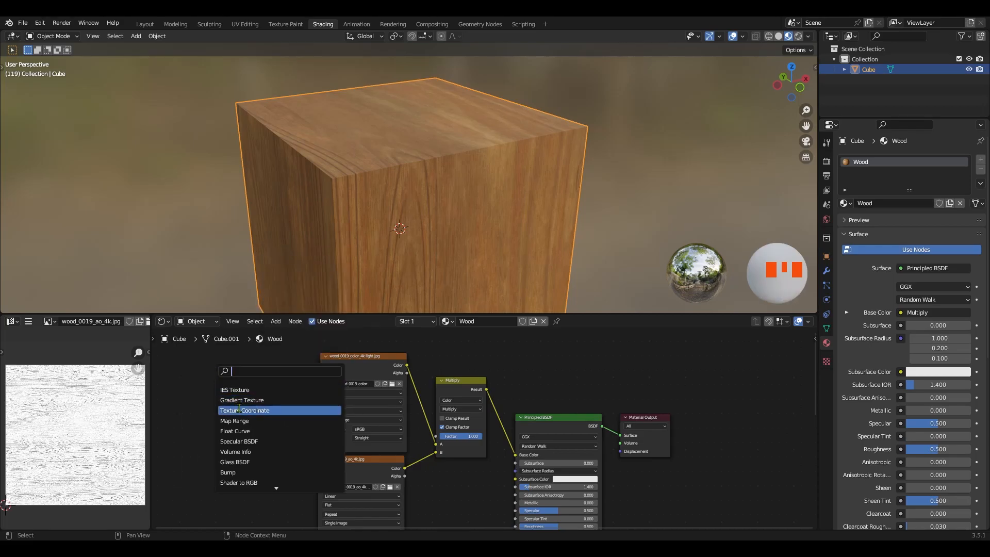
text(mix)
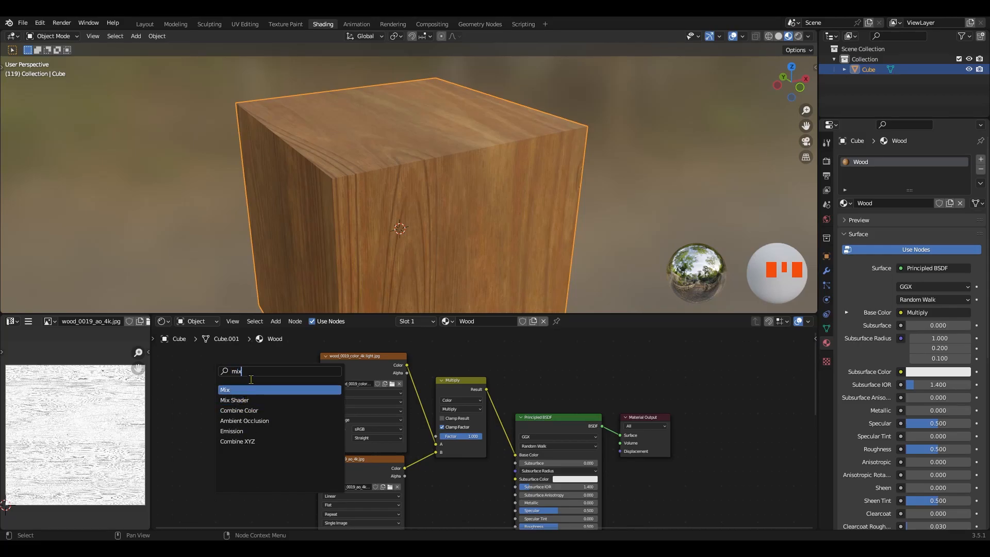
text( co)
key(ctrl+a)
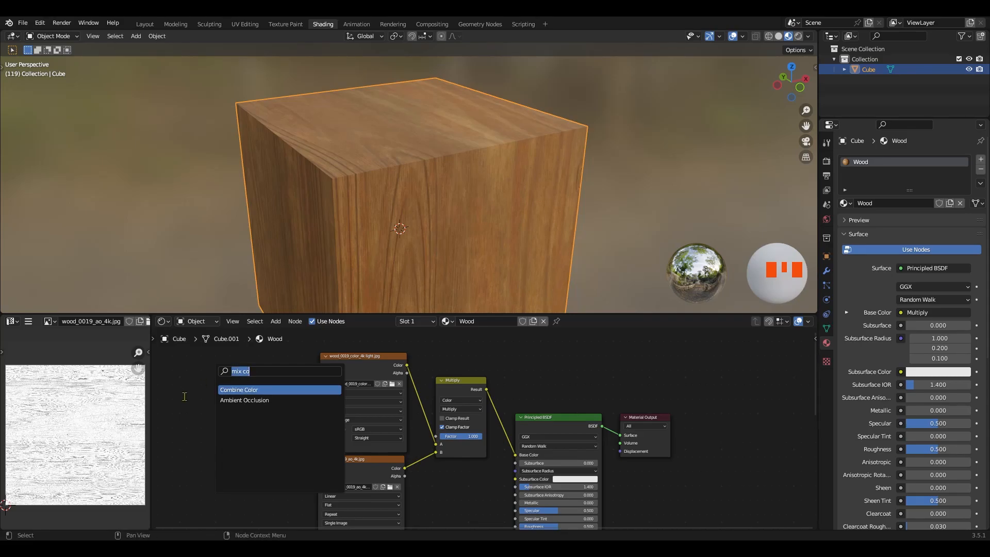
key(Escape)
key(shift+a)
mouse_move(206, 454)
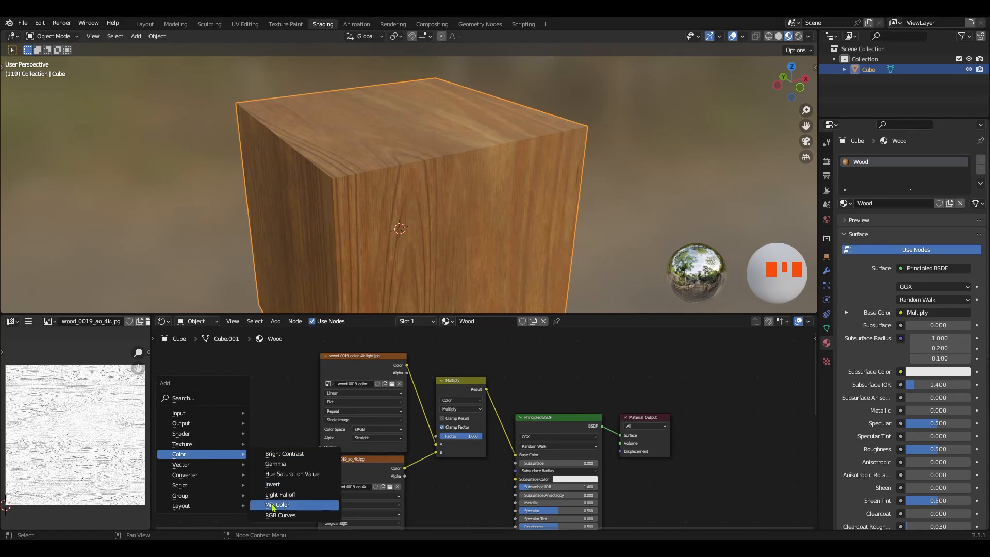
key(Escape)
key(shift+a)
click(225, 386)
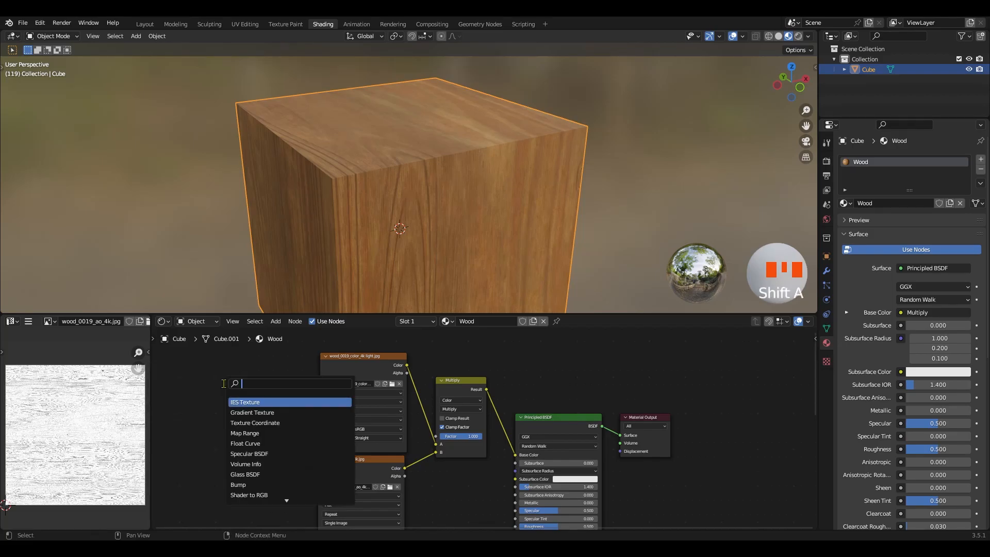
text(ram)
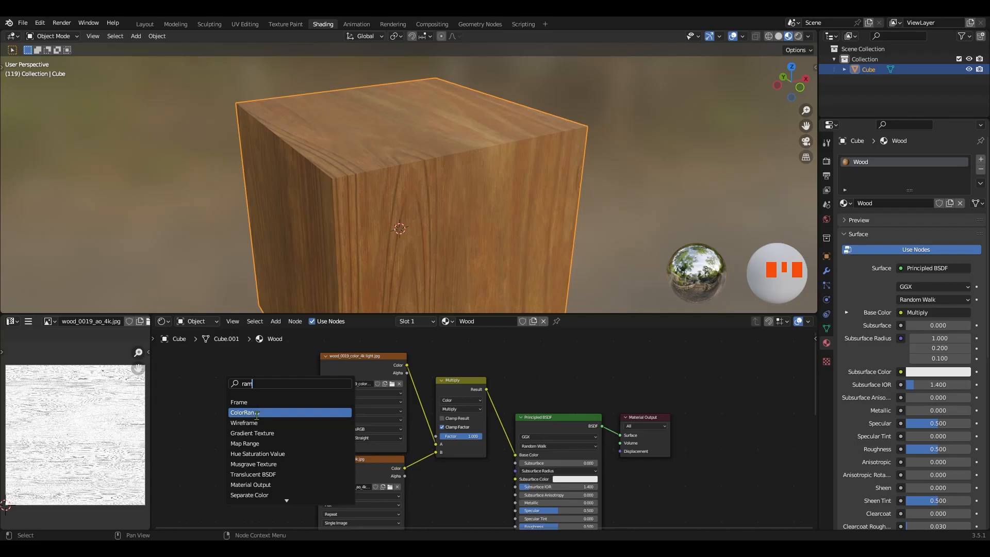
click(200, 412)
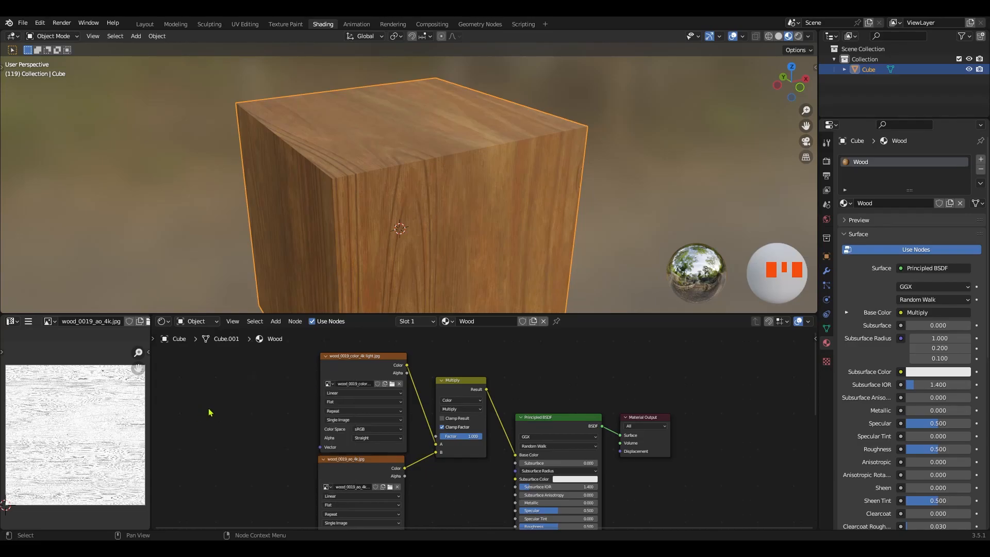
key(shift+a)
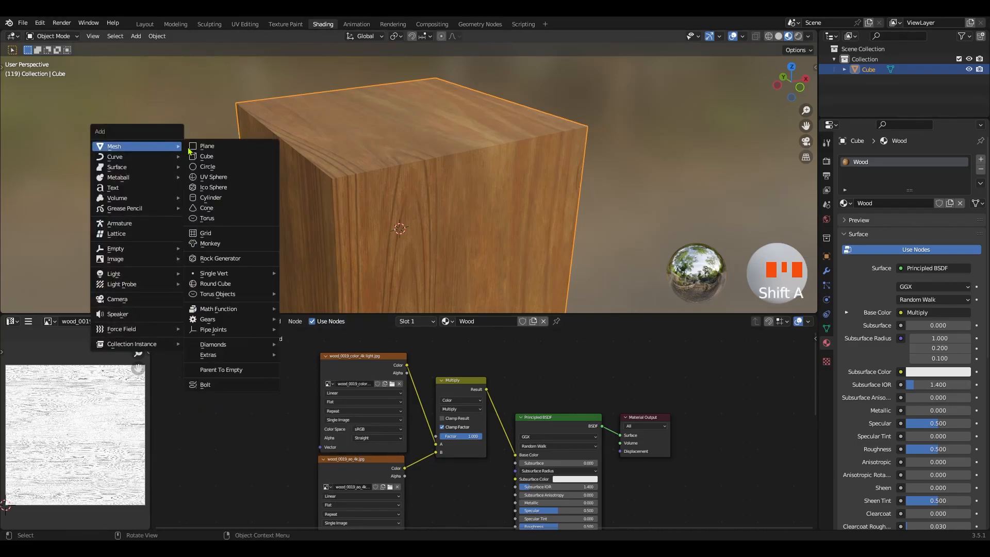
click(136, 36)
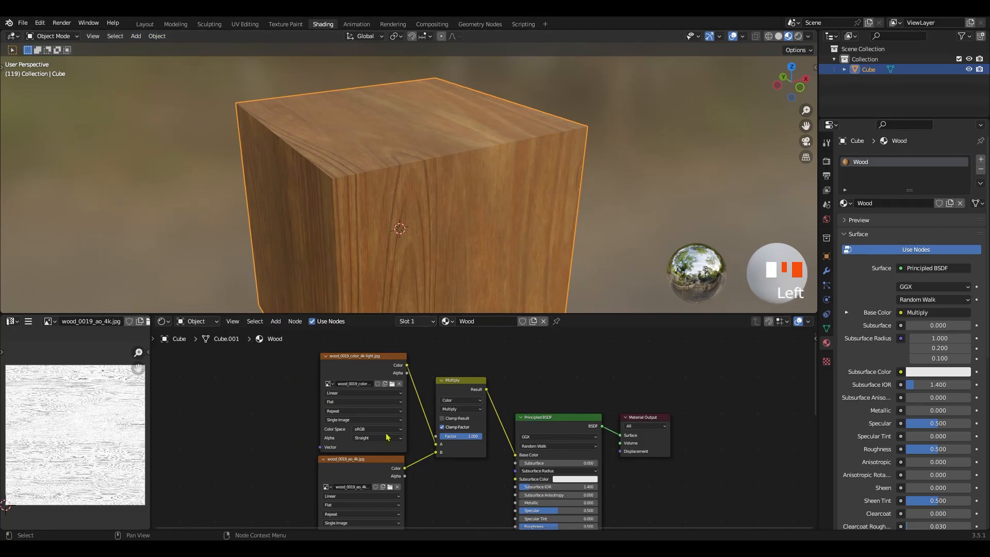
Connect the Color output of the wood_0019_roughness_4k.jpg node to the Principled BSDF's Roughness input
shift+middle_drag(273, 447, 248, 400)
middle_drag(372, 509, 379, 418)
drag(236, 436, 314, 428)
ctrl+middle_drag(379, 424, 347, 411)
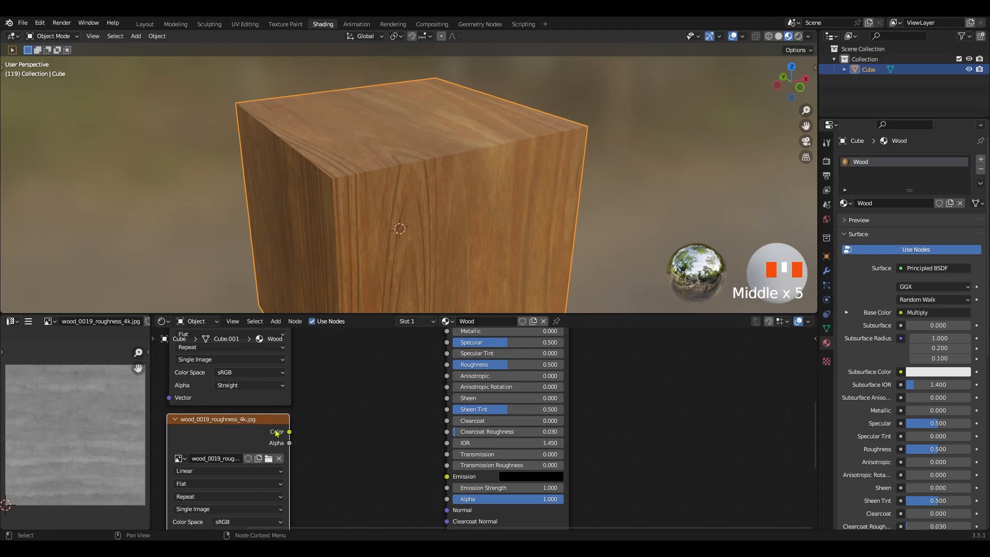
drag(289, 431, 370, 407)
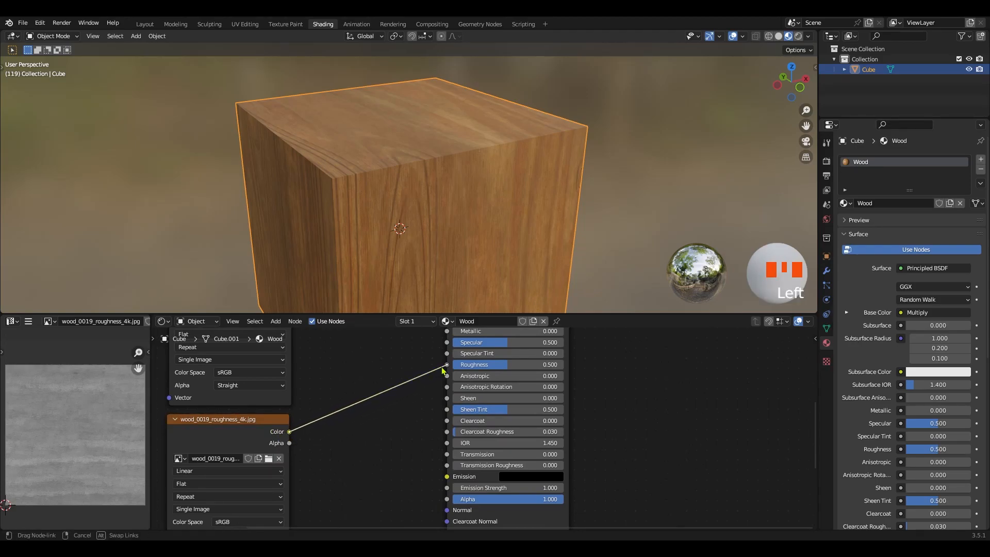
drag(443, 369, 446, 365)
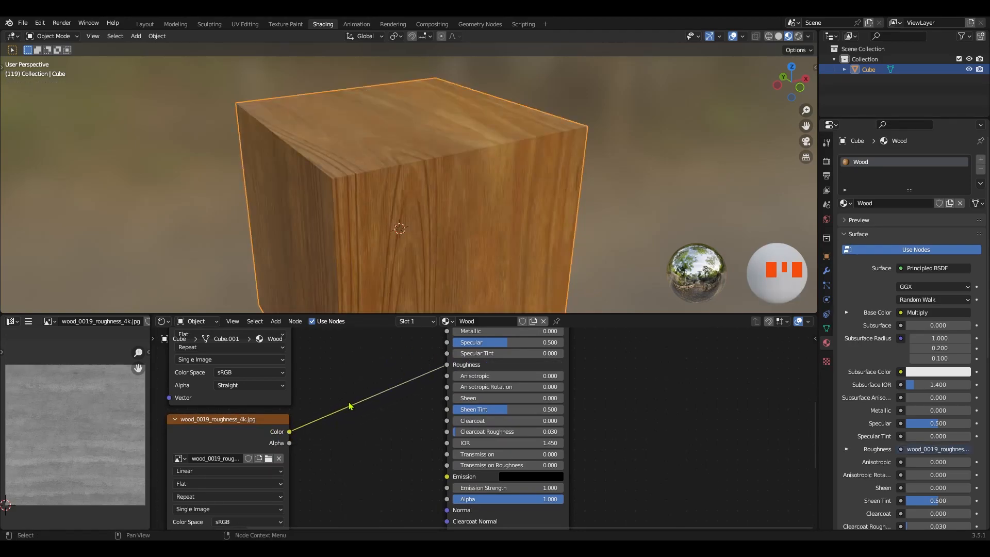
Insert a ColorRamp node on the link between the roughness texture and the Principled BSDF's Roughness input
middle_drag(456, 195, 352, 173)
ctrl+middle_drag(369, 389, 398, 401)
ctrl+middle_drag(409, 456, 420, 395)
middle_drag(371, 88, 379, 172)
ctrl+middle_drag(435, 444, 411, 380)
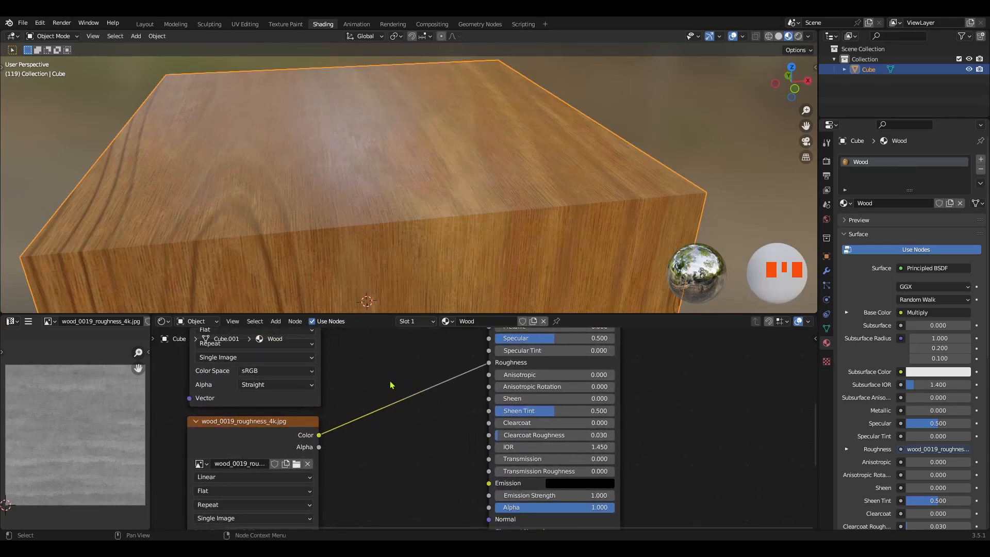
key(shift+a)
text(ram)
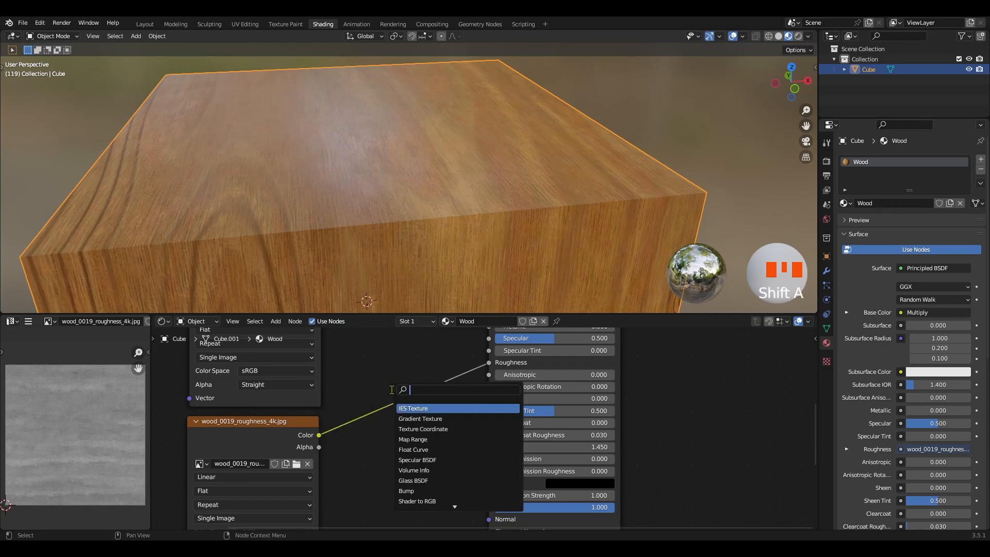
text(p)
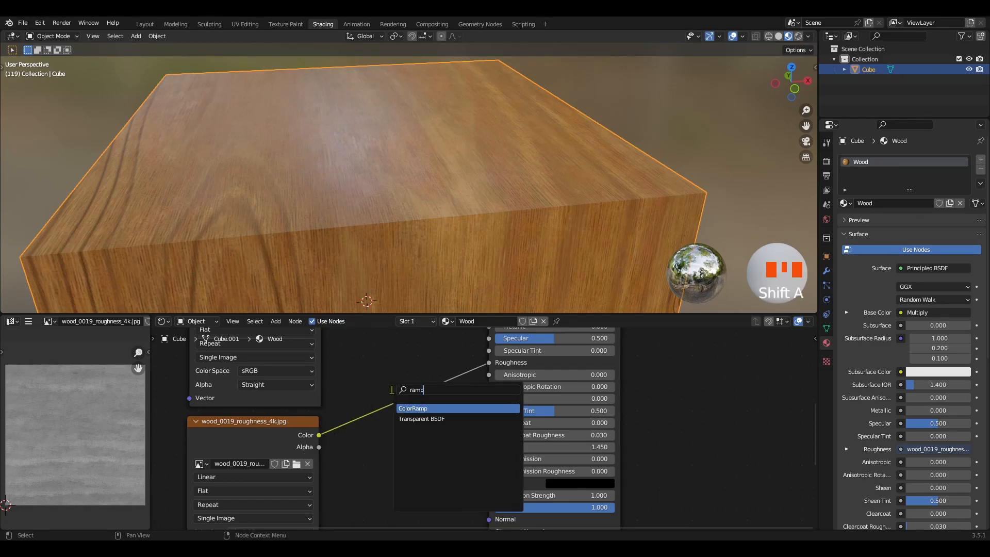
click(422, 409)
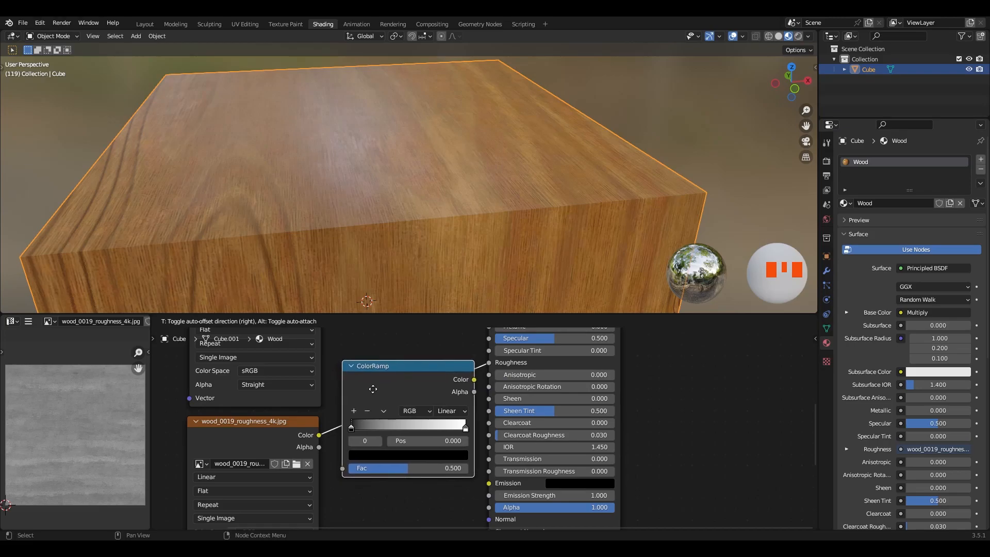
click(396, 405)
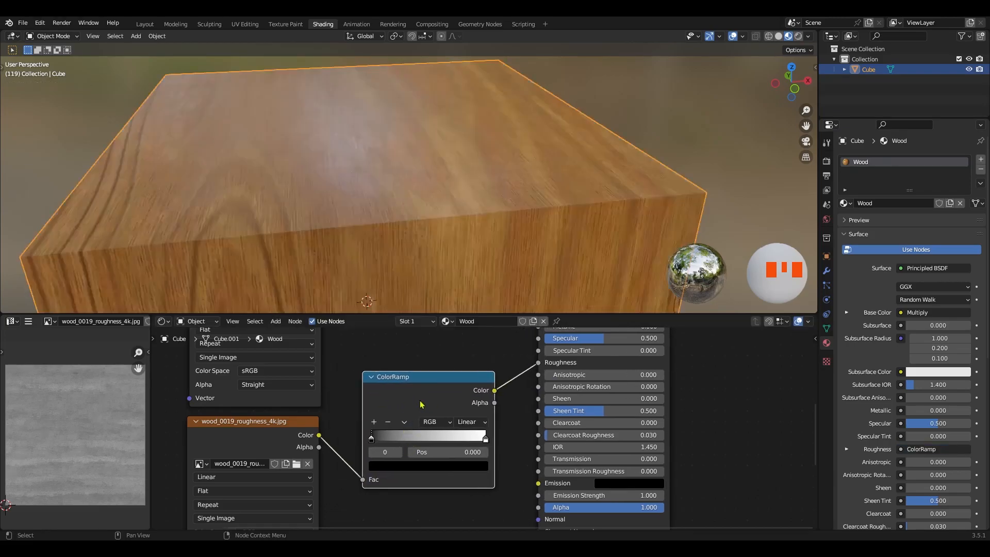
Move the ColorRamp's black stop to position 0.177 and its white stop to 0.327 to sharpen the roughness contrast
ctrl+middle_drag(412, 411, 352, 449)
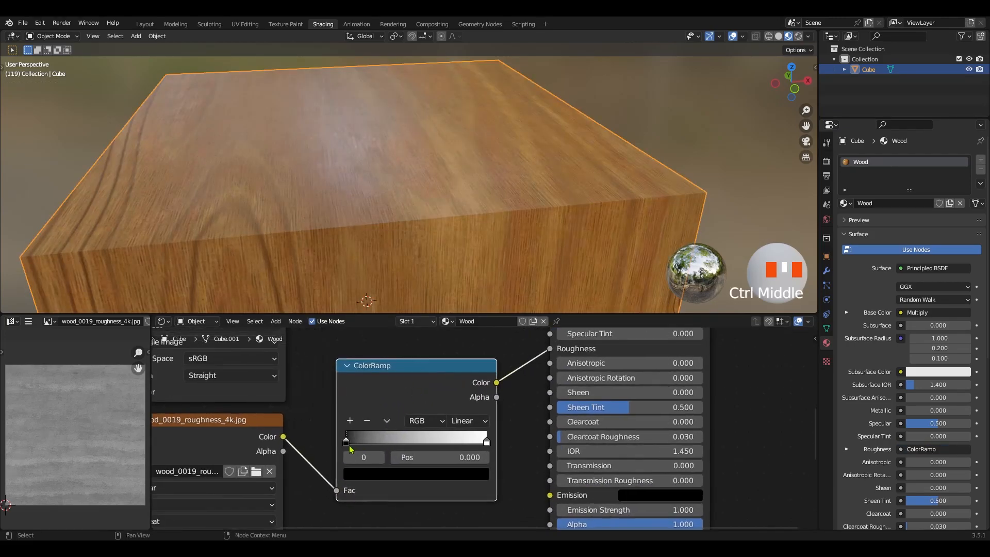
drag(346, 442, 365, 442)
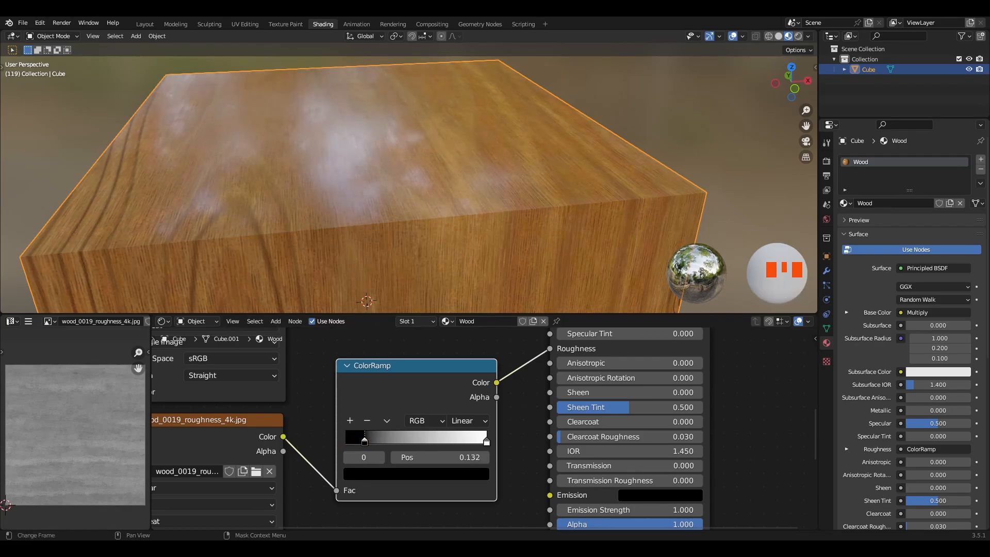
drag(487, 442, 439, 447)
mouse_move(369, 441)
mouse_down()
mouse_move(404, 443)
mouse_move(367, 442)
mouse_up()
drag(433, 444, 383, 445)
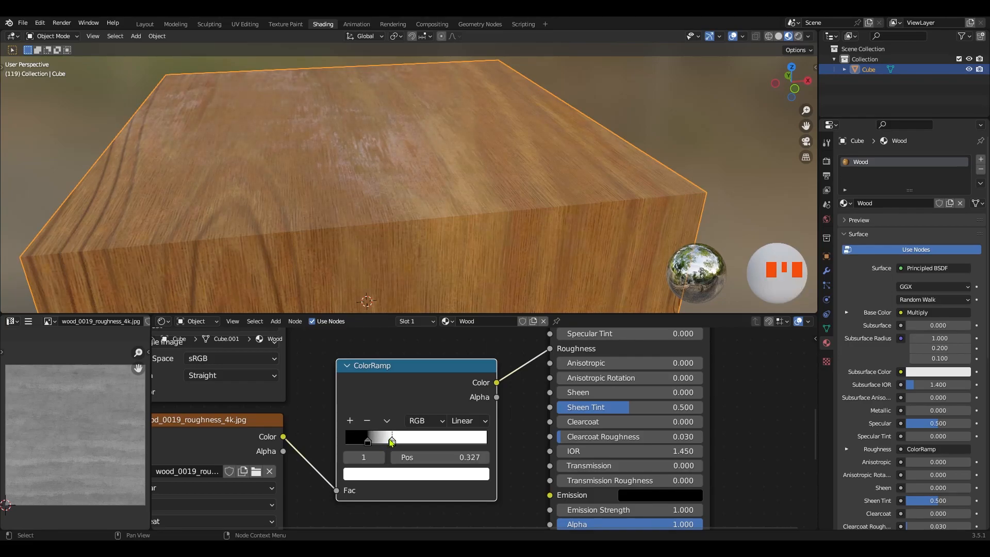
ctrl+middle_drag(378, 209, 397, 193)
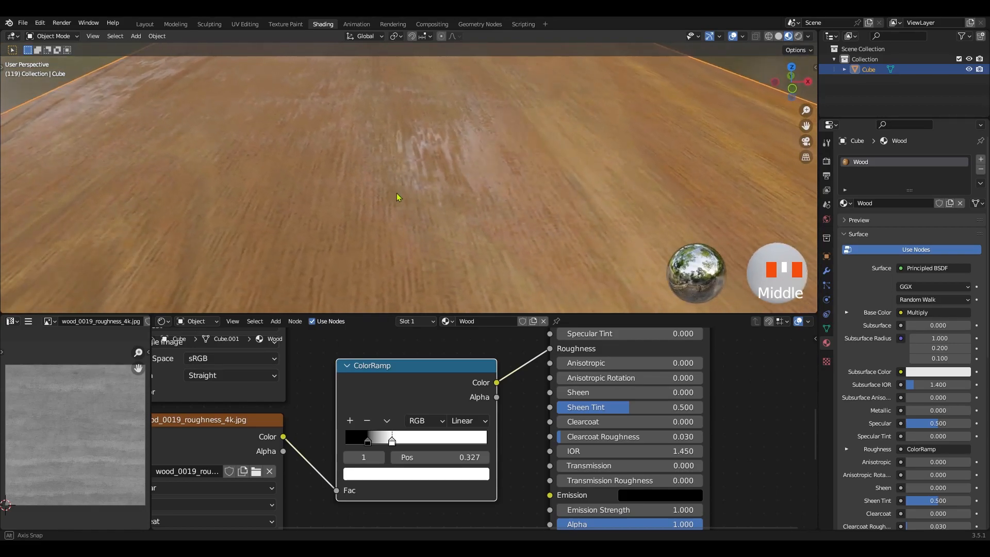
drag(367, 442, 370, 442)
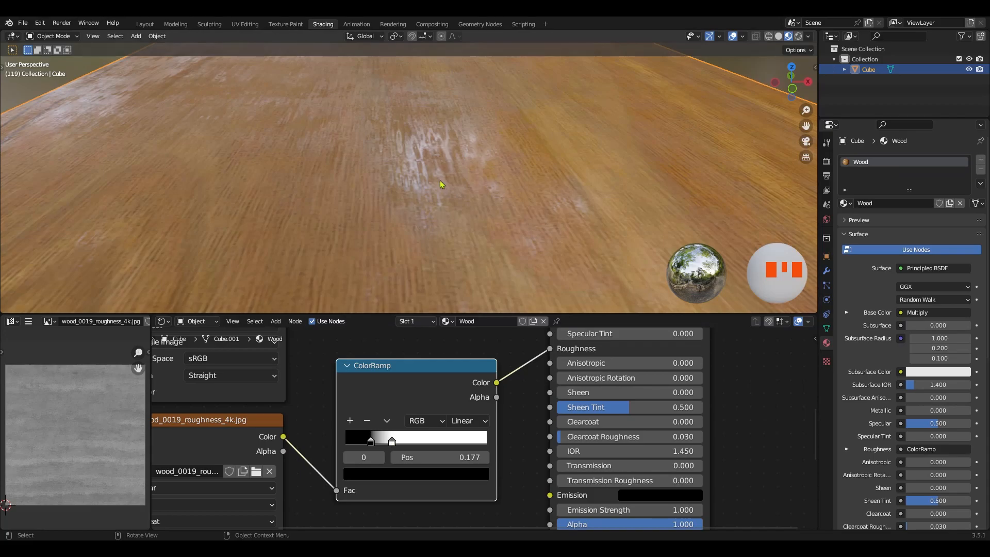
Move the wood_0019_normal_opengl_4k.png node beneath the roughness texture and connect its Color output to the Principled BSDF's Normal input
ctrl+middle_drag(450, 143, 433, 169)
ctrl+middle_drag(426, 383, 400, 443)
ctrl+middle_drag(454, 158, 433, 196)
middle_drag(434, 196, 447, 242)
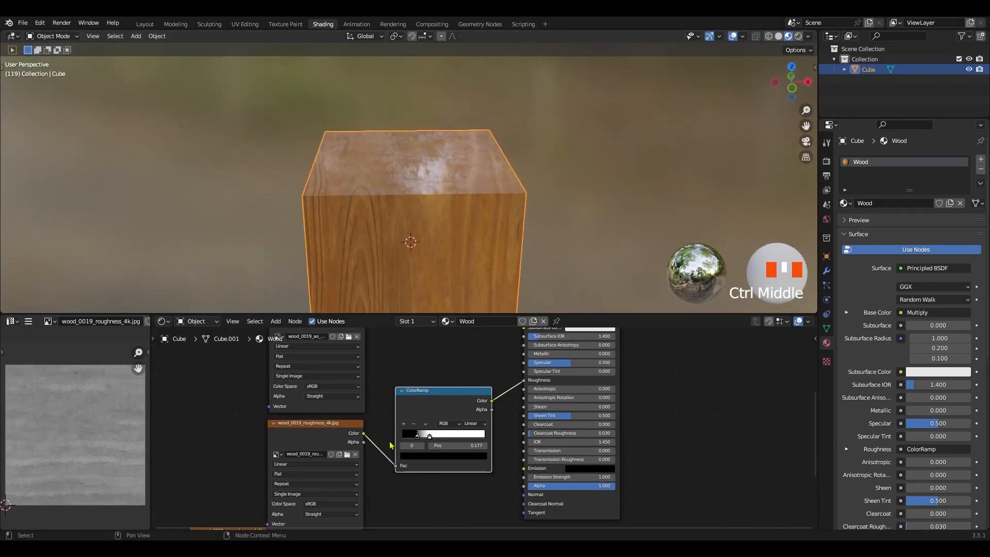
middle_drag(411, 526, 405, 468)
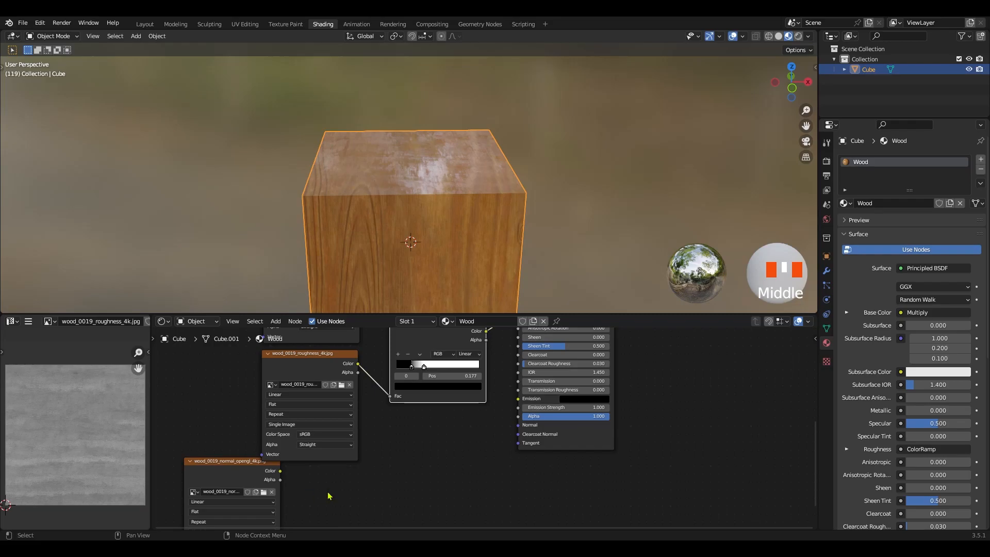
click(233, 466)
drag(233, 466, 314, 467)
middle_drag(392, 489, 305, 495)
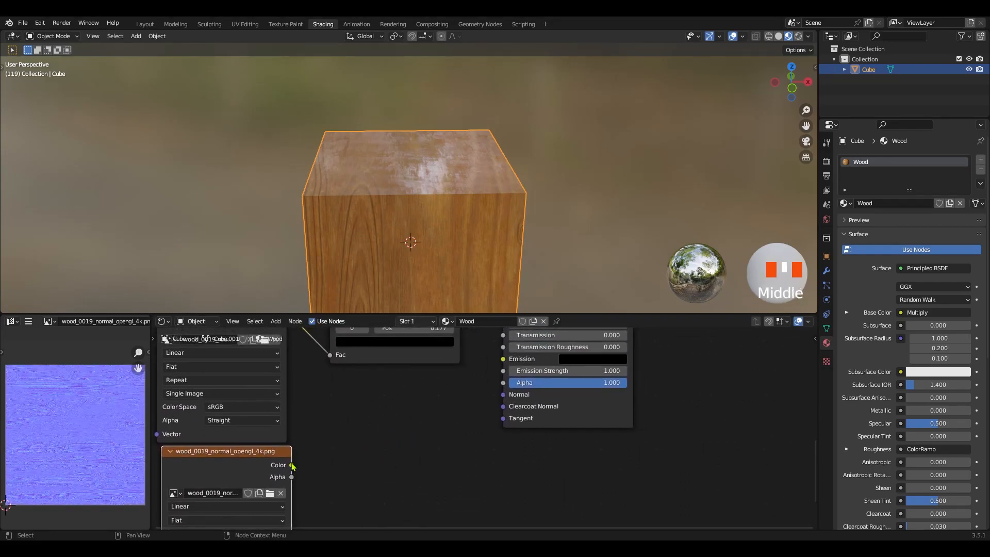
drag(293, 466, 502, 396)
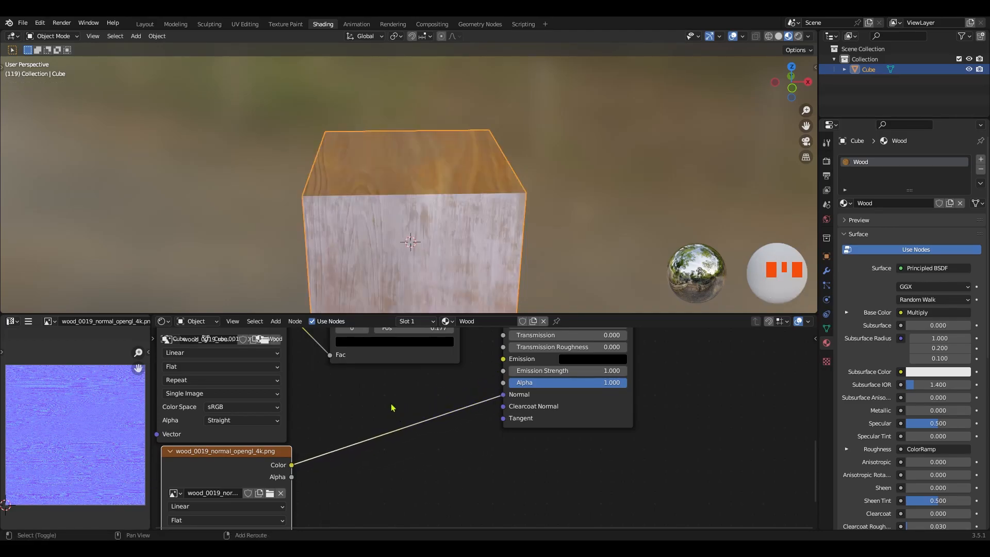
Insert a Bump node on the link between the normal texture and the Principled BSDF, with the texture's Color feeding its Height input
middle_drag(392, 407, 401, 411)
middle_drag(448, 169, 413, 163)
key(shift+a)
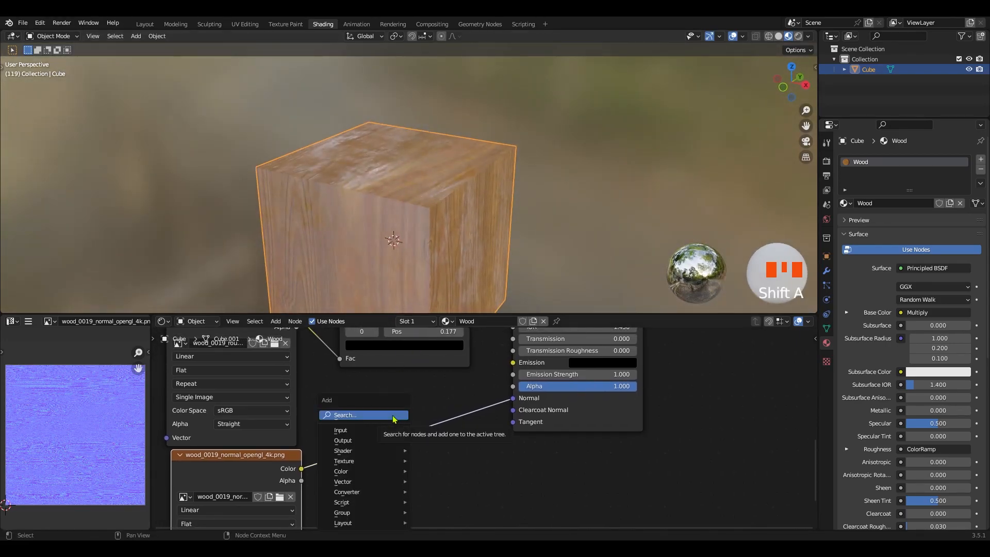
click(395, 416)
text(bum)
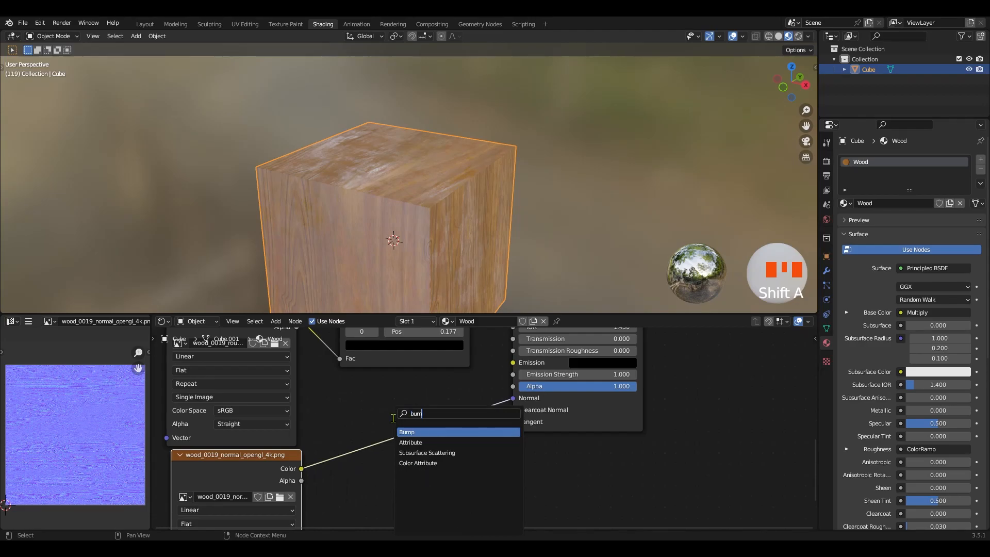
click(417, 430)
click(386, 437)
ctrl+middle_drag(409, 471, 410, 435)
drag(328, 484, 328, 467)
Set the Bump node's Strength to 0.2 to soften the wood surface relief
ctrl+middle_drag(404, 301, 431, 171)
drag(416, 436, 382, 437)
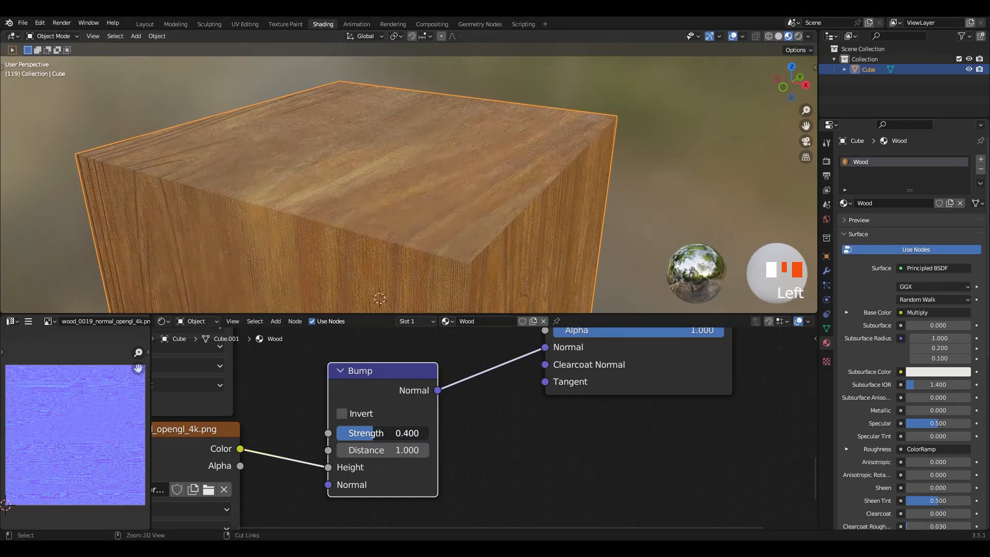
middle_drag(431, 212, 437, 190)
click(362, 438)
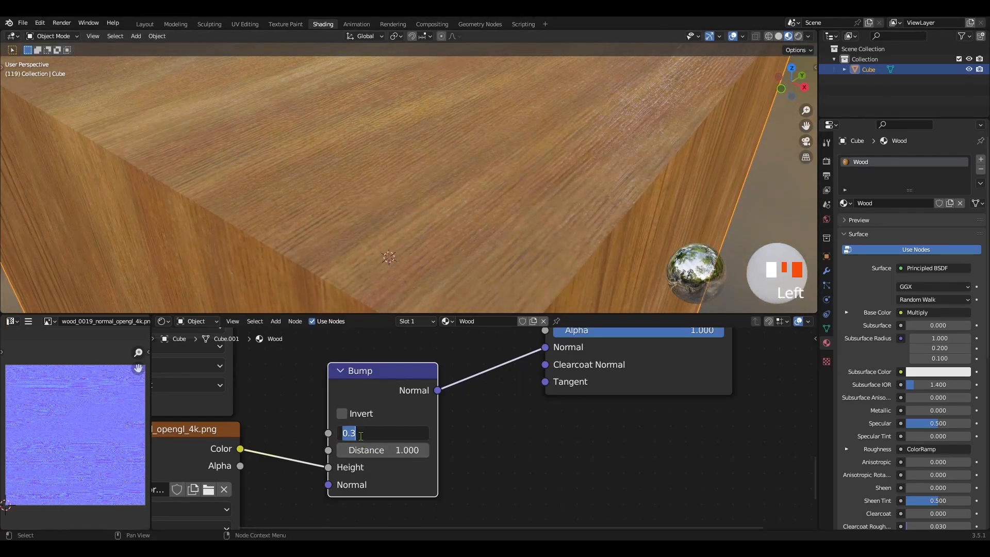
text(.2)
key(Return)
middle_drag(449, 197, 407, 178)
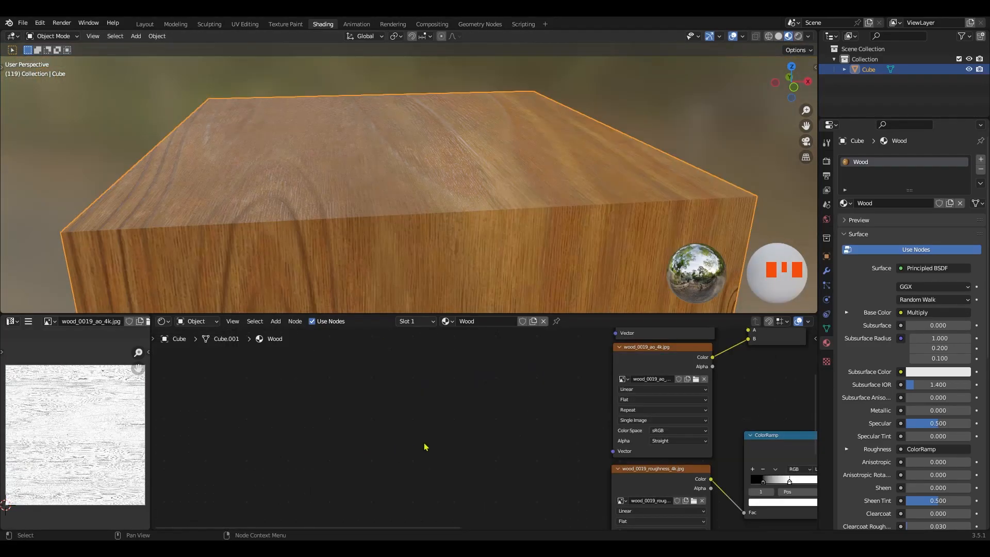
Add a Mapping node in the empty space before the image texture nodes
ctrl+middle_drag(362, 421, 356, 435)
key(shift+a)
click(411, 413)
text(mapp)
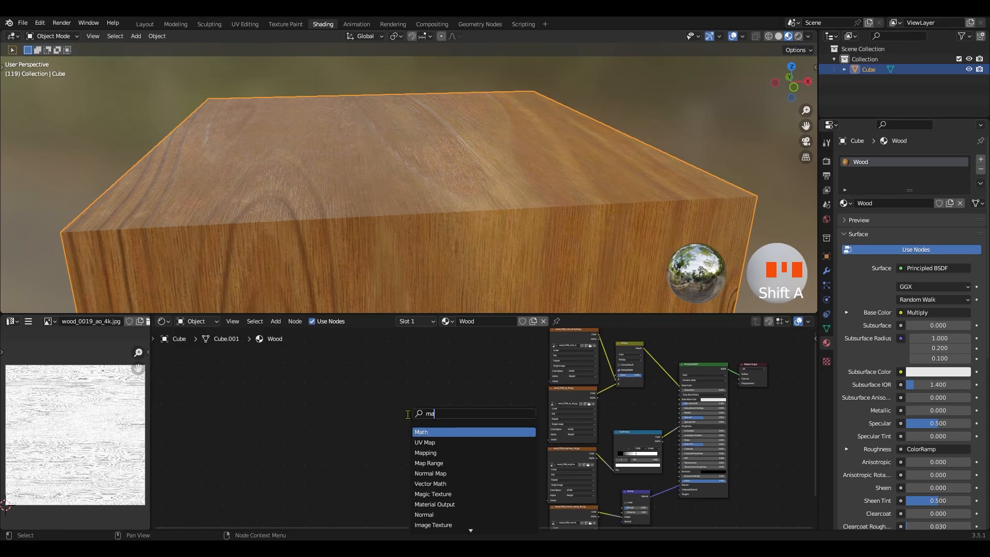
click(430, 433)
click(450, 421)
ctrl+middle_drag(488, 433, 226, 432)
drag(225, 432, 340, 411)
Connect the Mapping node's Vector output to the Vector input of the wood color texture node
scroll(434, 420, up, 3)
middle_drag(434, 421, 403, 418)
drag(327, 419, 465, 417)
middle_drag(394, 457, 397, 407)
drag(294, 355, 299, 499)
middle_drag(334, 522, 404, 460)
ctrl+middle_drag(428, 427, 406, 448)
middle_drag(419, 361, 423, 384)
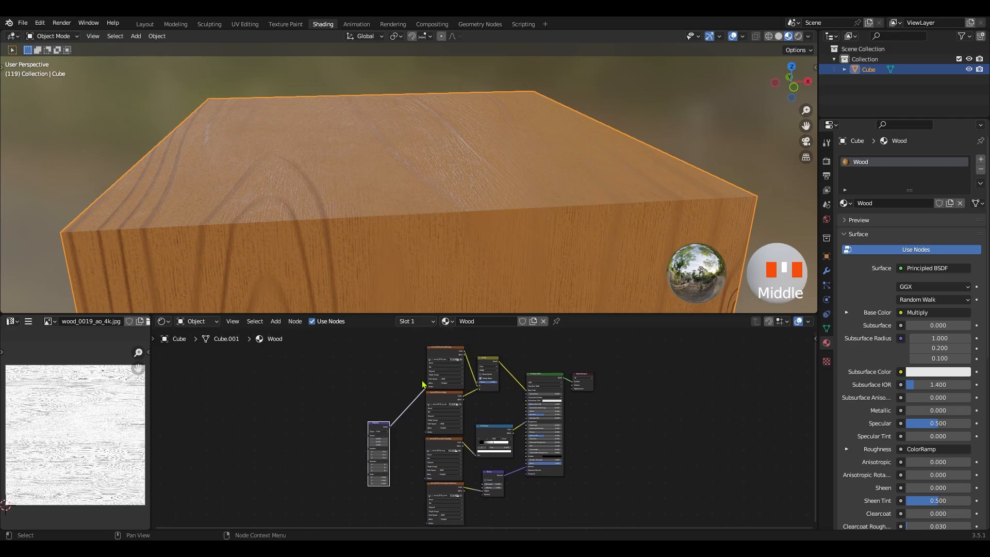
Collapse all four wood image texture nodes to their headers
drag(443, 344, 447, 520)
key(h)
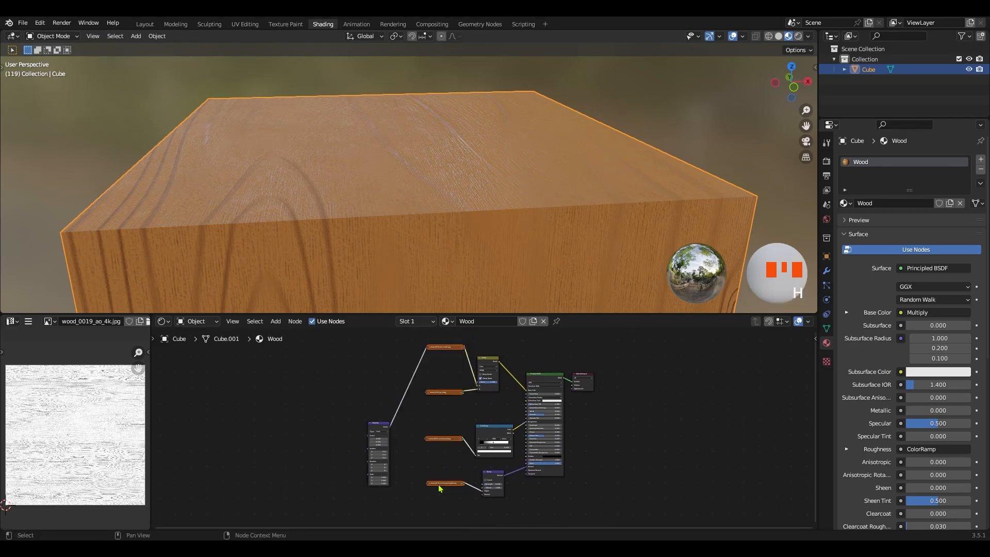
drag(445, 334, 442, 486)
ctrl+middle_drag(426, 434, 430, 405)
ctrl+middle_drag(431, 412, 435, 377)
middle_drag(416, 406, 436, 418)
ctrl+middle_drag(437, 418, 432, 397)
Connect the Mapping node's Vector output to the ambient occlusion, roughness and normal texture nodes as well
drag(326, 441, 396, 378)
drag(325, 442, 397, 467)
middle_drag(341, 466, 350, 385)
drag(335, 359, 404, 471)
ctrl+middle_drag(386, 411, 415, 489)
ctrl+middle_drag(433, 404, 398, 462)
shift+middle_drag(398, 461, 446, 395)
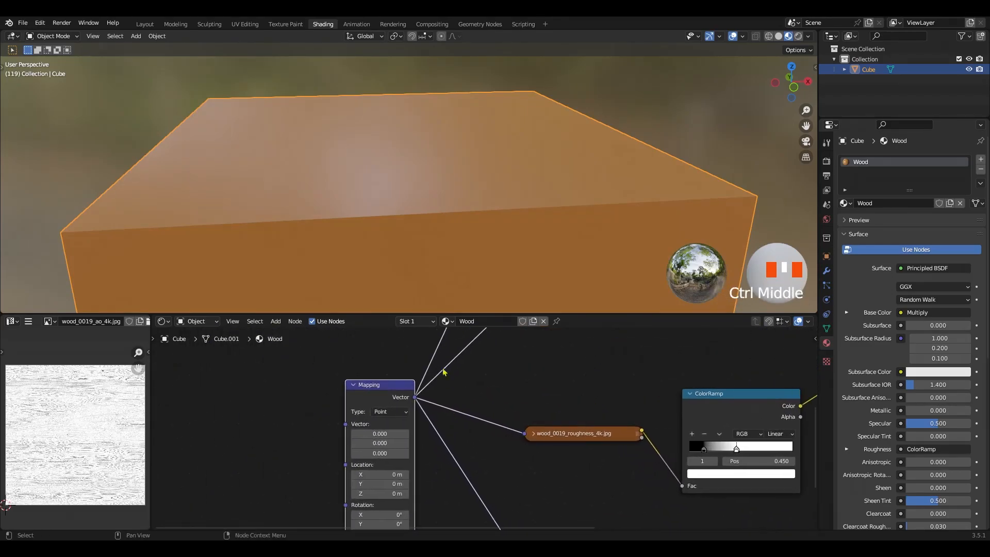
Add a Texture Coordinate node before the Mapping node and connect its UV output to the Mapping node's Vector input
ctrl+middle_drag(403, 183, 367, 175)
shift+middle_drag(367, 176, 428, 172)
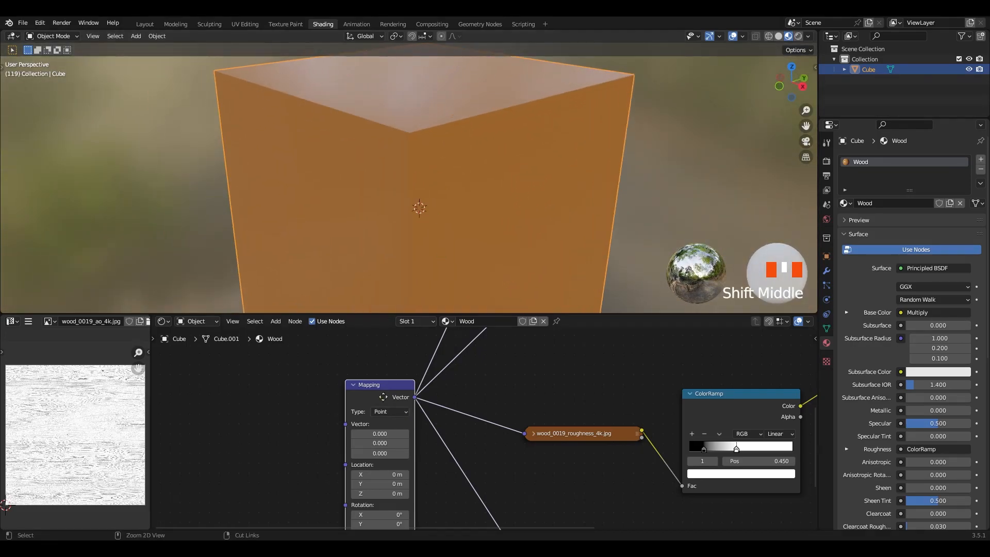
ctrl+middle_drag(384, 395, 376, 410)
shift+middle_drag(376, 410, 419, 393)
key(shift+a)
click(353, 380)
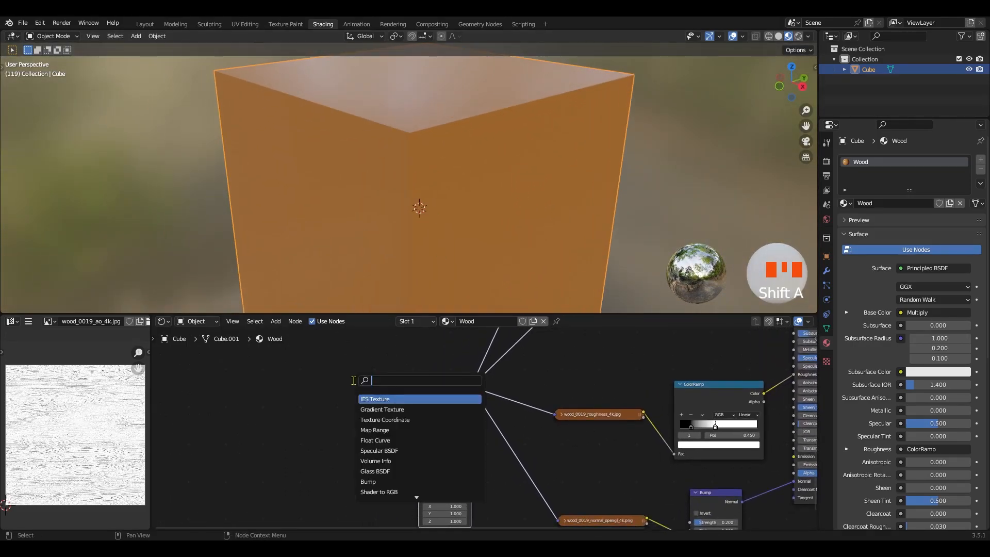
text(coor)
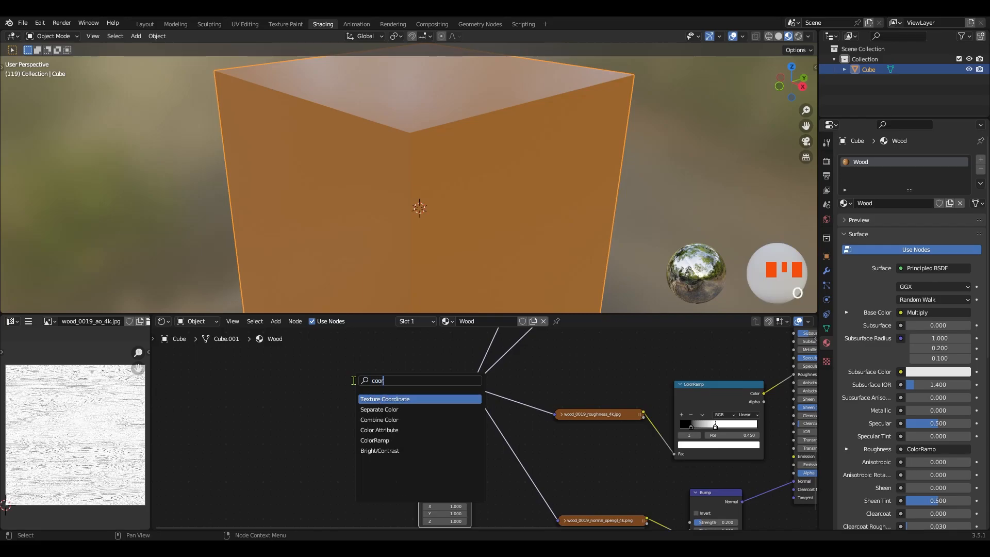
click(390, 399)
click(370, 402)
ctrl+middle_drag(370, 402, 367, 387)
drag(316, 406, 399, 405)
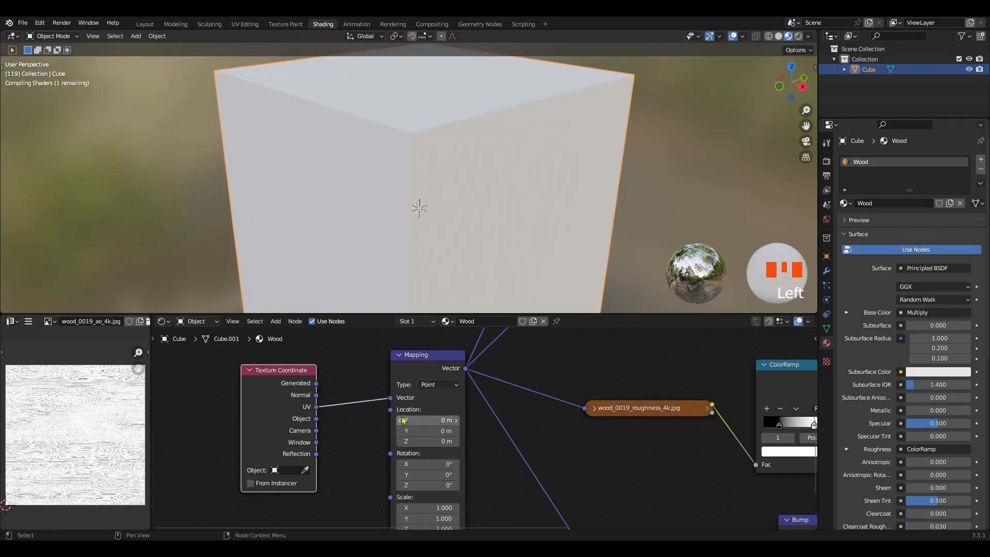
ctrl+middle_drag(532, 136, 536, 187)
ctrl+middle_drag(326, 377, 333, 371)
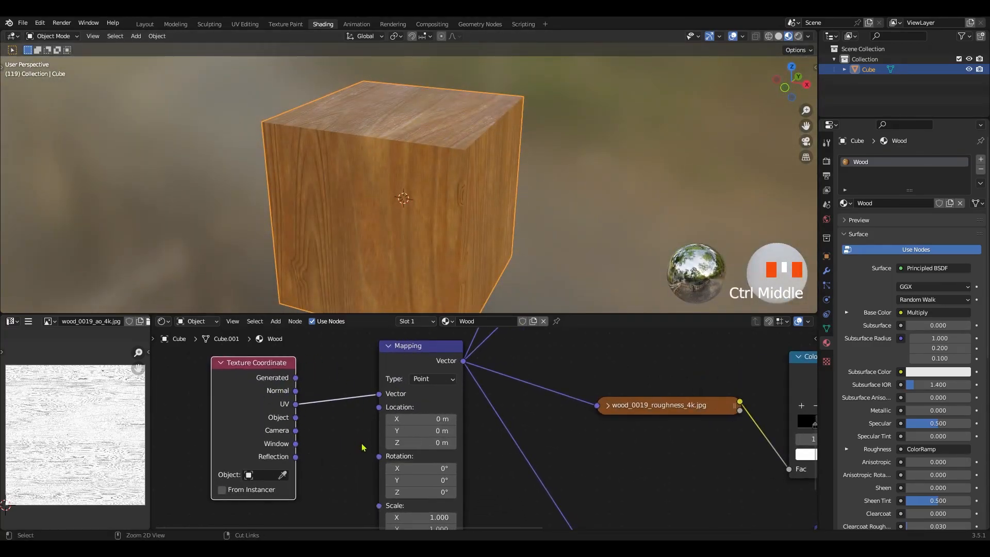
Try shifting the Mapping node's Y Location to about 0.28 m, and undo the change
shift+middle_drag(359, 445, 363, 412)
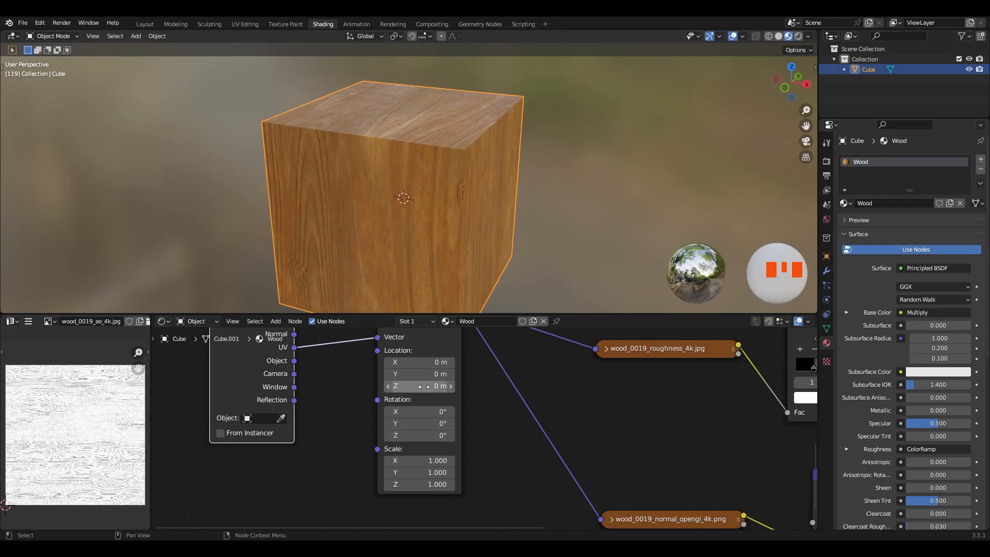
drag(419, 373, 453, 373)
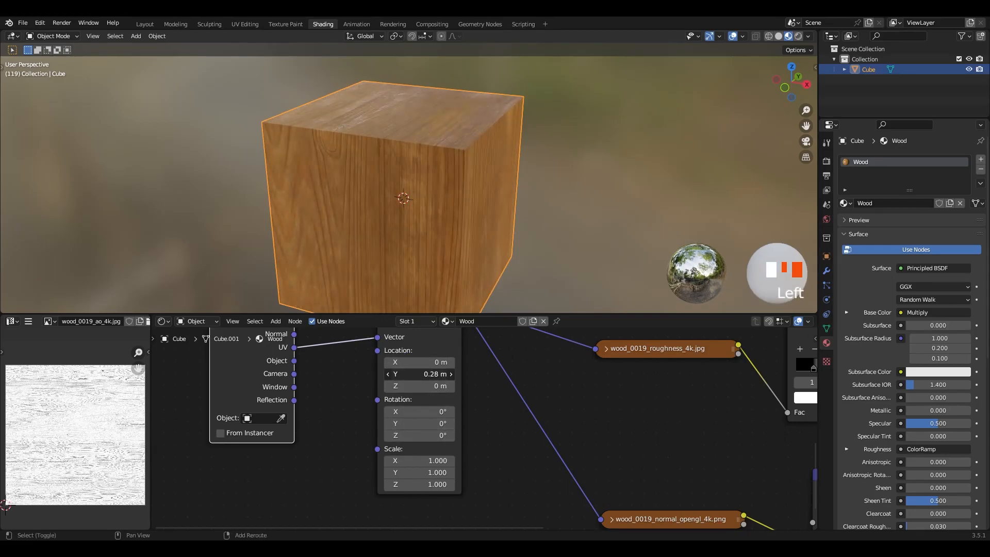
key(ctrl+z)
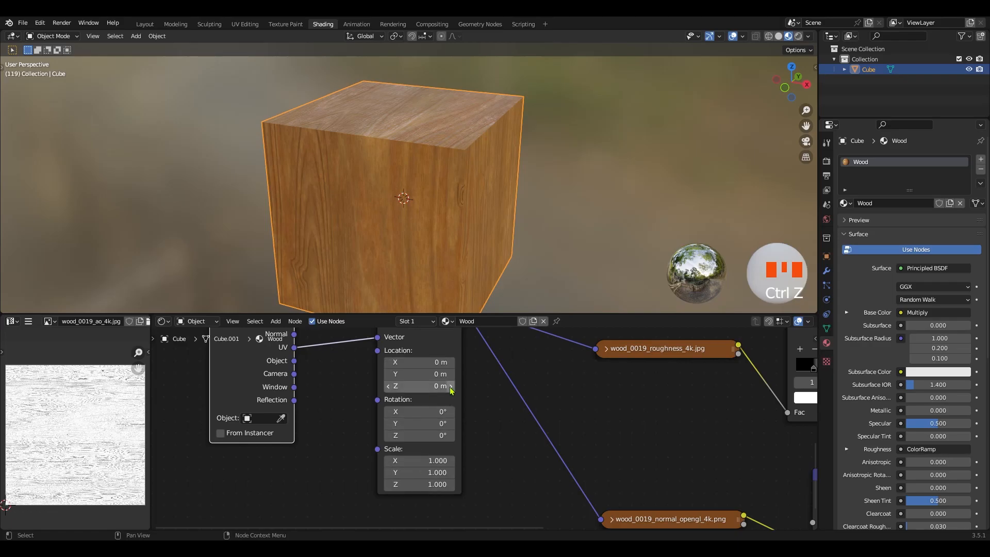
Try Scale values of 2 and 5 on all three axes of the Mapping node, and restore the original scale
middle_drag(462, 227, 456, 398)
click(428, 462)
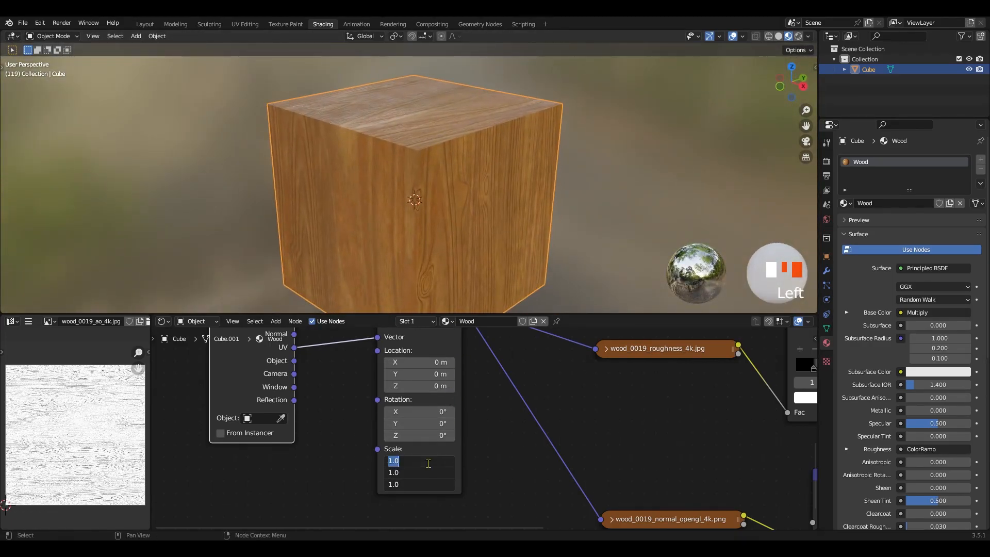
text(2)
key(Return)
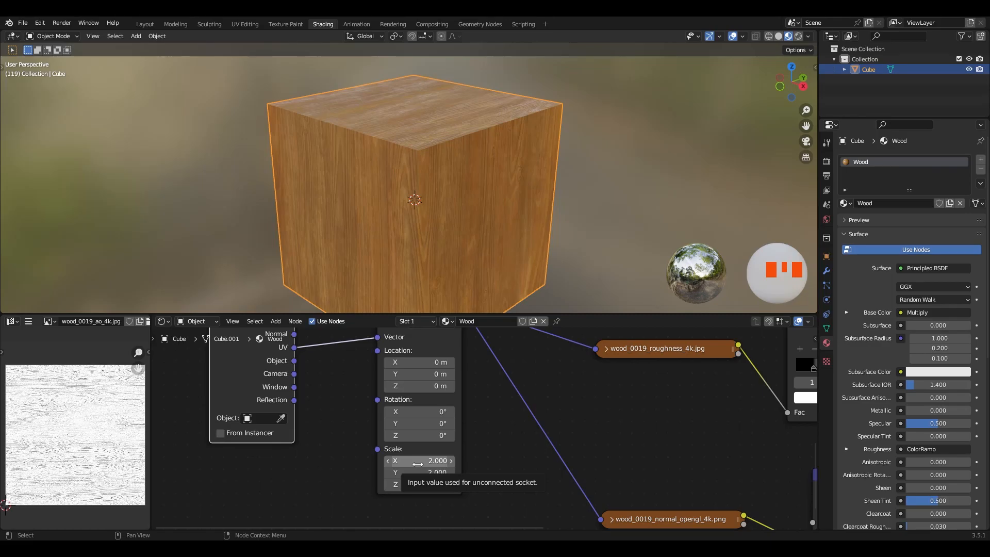
click(417, 466)
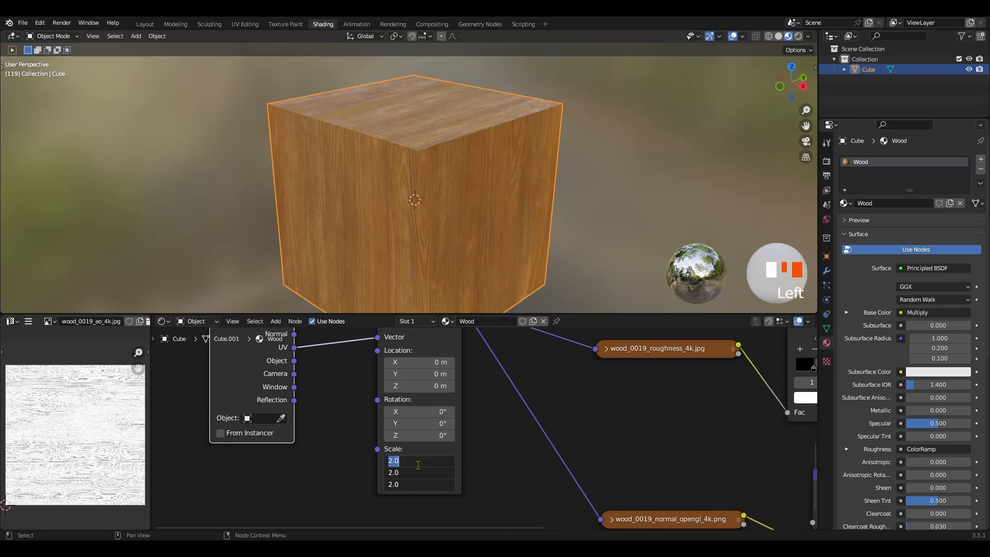
text(5)
key(Return)
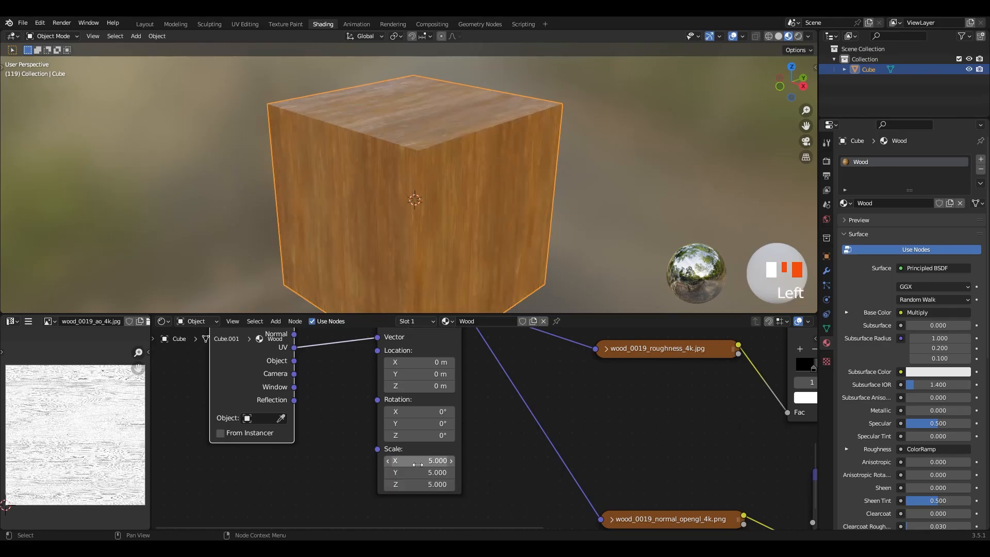
middle_drag(468, 232, 466, 187)
drag(426, 461, 426, 484)
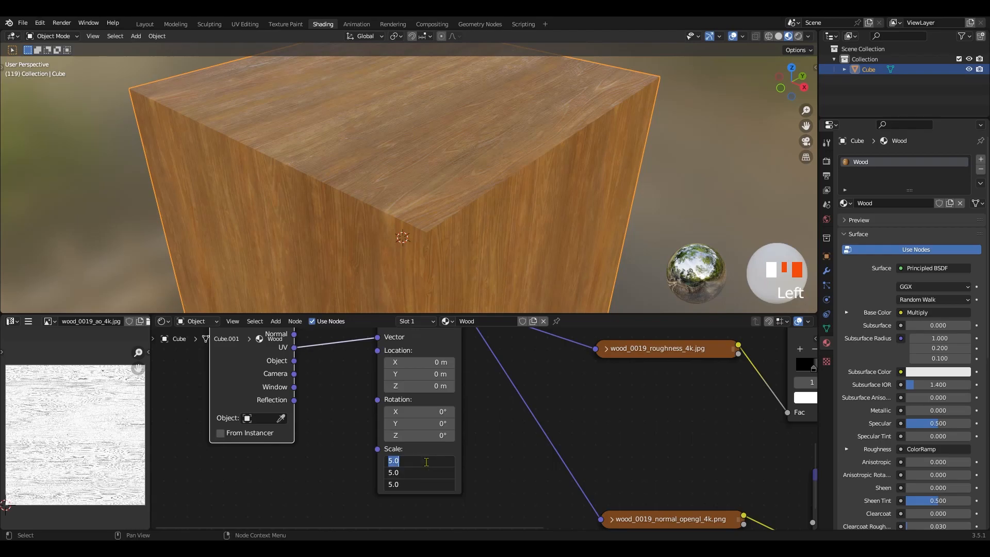
key(Return)
Examine the complete Wood node tree and how the textures lie on the cube's faces
ctrl+middle_drag(425, 427, 431, 446)
shift+middle_drag(454, 395, 411, 415)
ctrl+middle_drag(412, 415, 415, 455)
shift+middle_drag(454, 430, 473, 437)
ctrl+middle_drag(451, 215, 422, 197)
middle_drag(421, 197, 423, 206)
ctrl+middle_drag(408, 428, 420, 455)
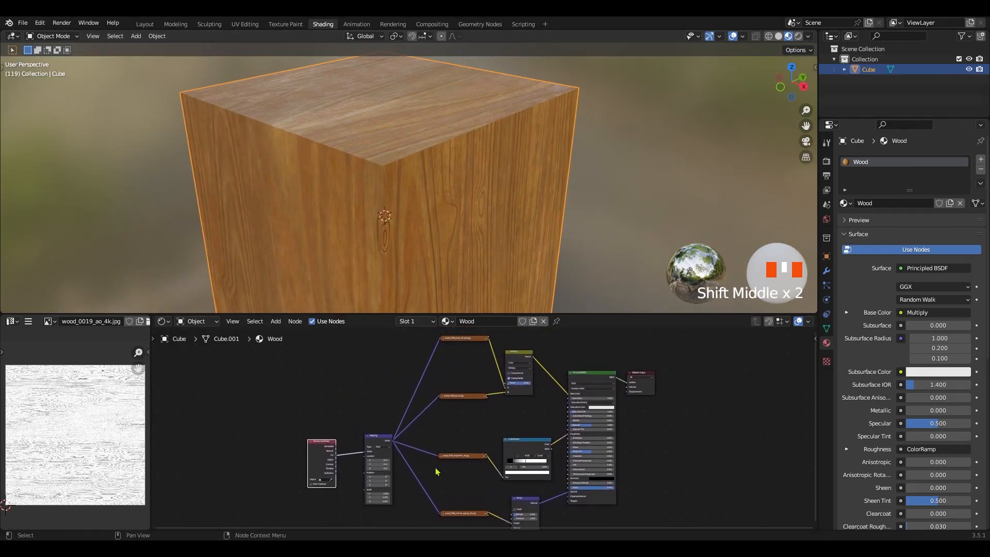
In Edit Mode, add a second material slot with a new material, assign it to the cube's top face, and return to Object Mode
ctrl+middle_drag(448, 242, 418, 204)
key(Tab)
click(396, 141)
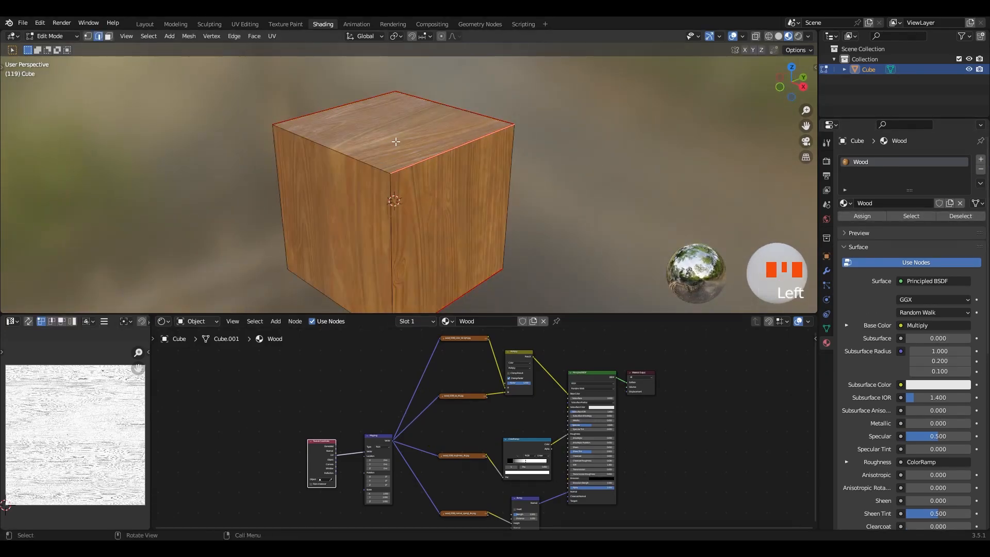
middle_drag(410, 145, 438, 150)
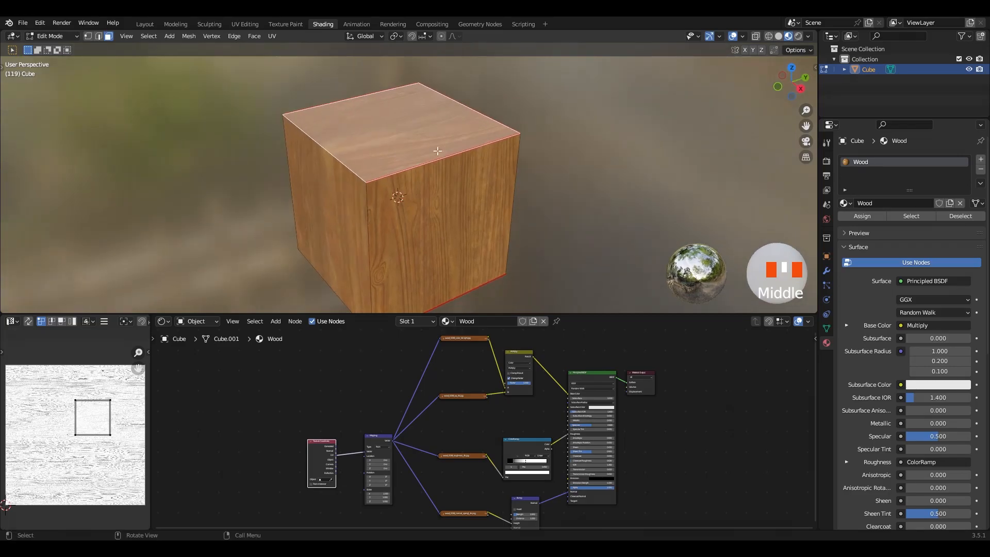
click(983, 164)
click(903, 226)
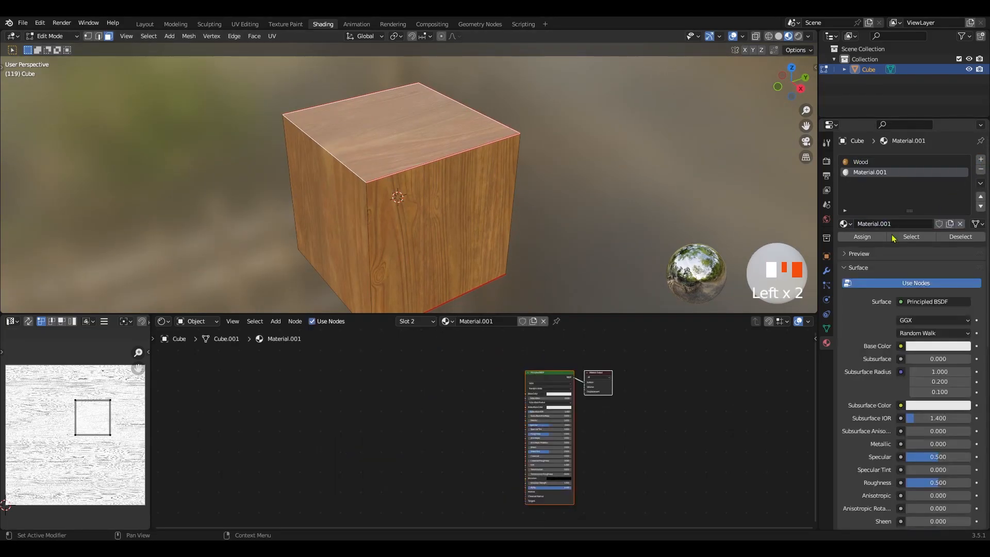
click(866, 237)
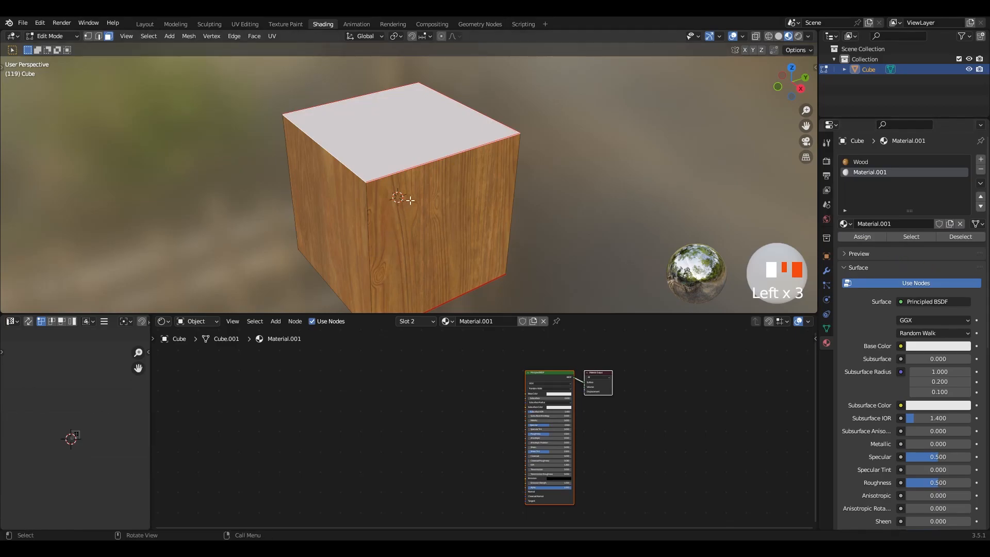
middle_drag(508, 202, 490, 199)
key(Tab)
Set the Base Color of Material.001 to a light yellow-green
ctrl+middle_drag(585, 421, 491, 428)
ctrl+middle_drag(490, 428, 471, 391)
shift+middle_drag(470, 391, 490, 384)
click(492, 406)
mouse_move(508, 321)
mouse_down()
mouse_move(488, 312)
mouse_move(497, 308)
mouse_up()
ctrl+middle_drag(371, 443, 433, 439)
ctrl+middle_drag(492, 126, 484, 178)
middle_drag(484, 178, 467, 188)
ctrl+middle_drag(467, 187, 413, 154)
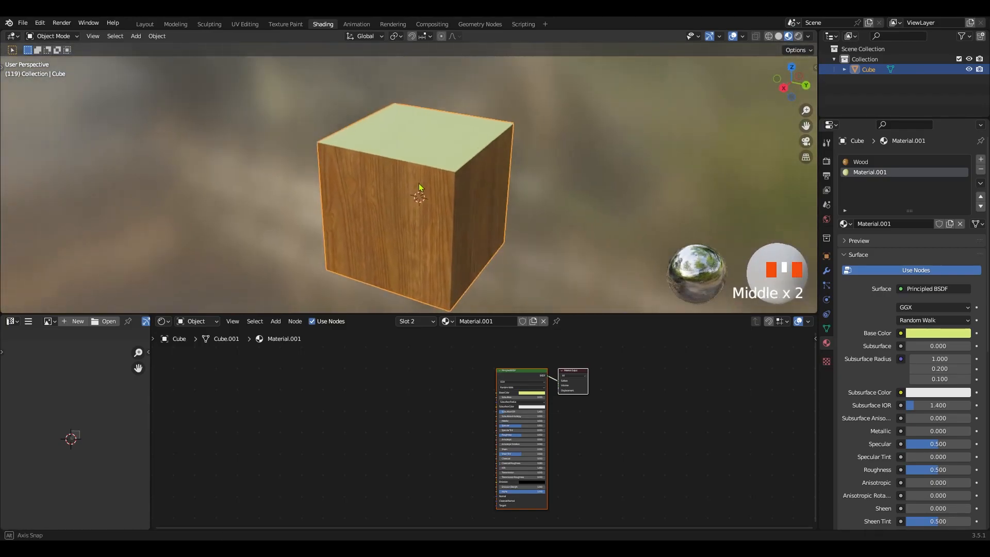
Switch between the Wood and Material.001 slots to compare their node trees
click(870, 163)
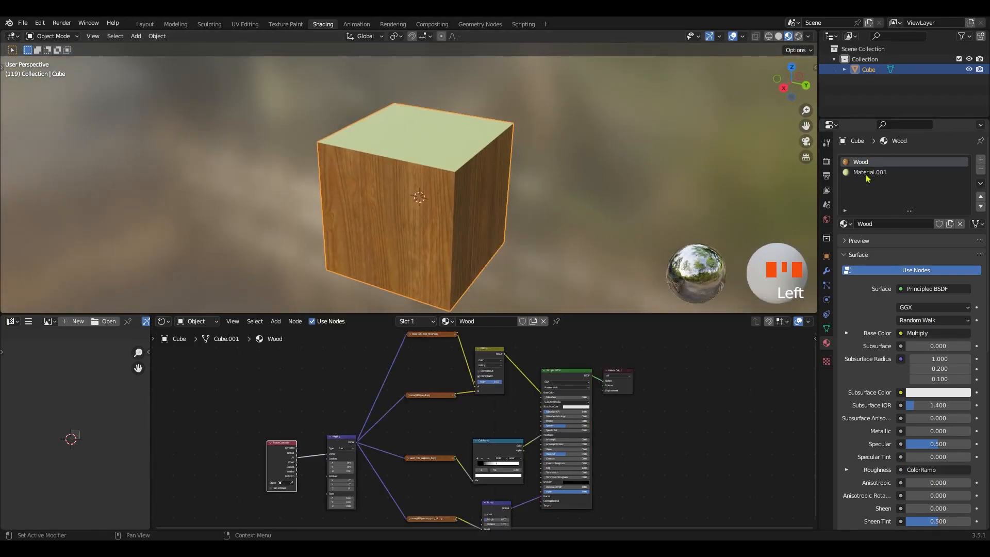
click(868, 174)
click(861, 164)
click(864, 173)
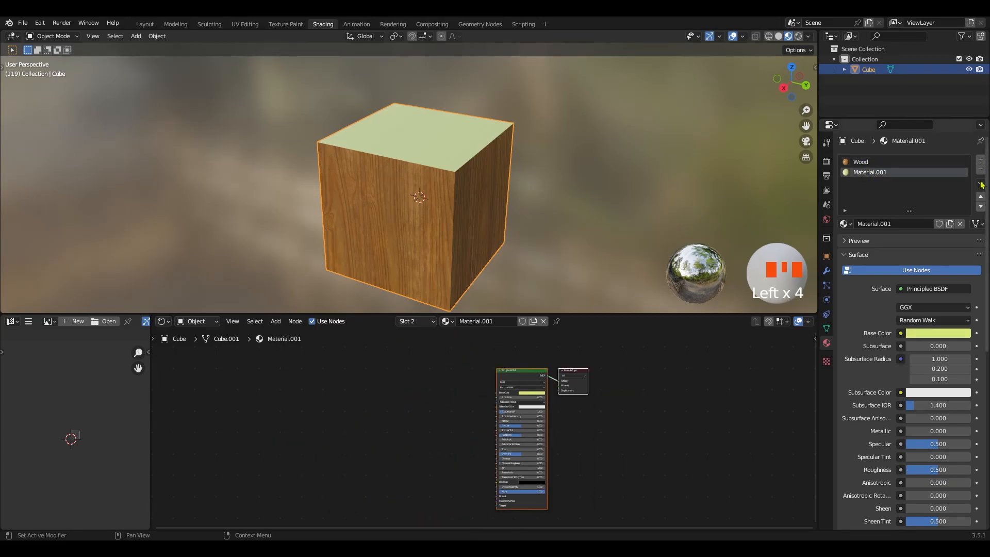
Compare the list of all file materials with the cube's own slots, viewing Wood and ending on Material.001 in the shader editor
click(447, 321)
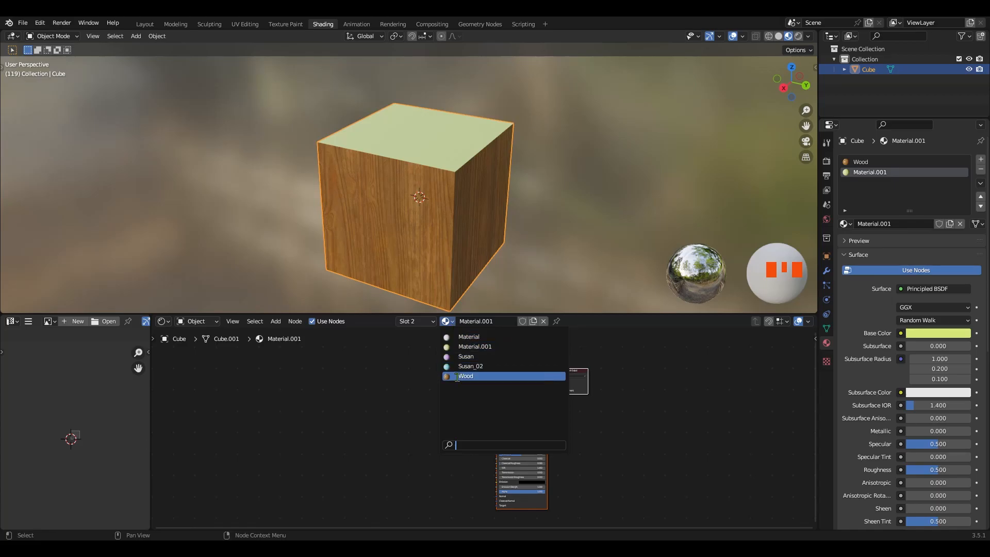
click(418, 322)
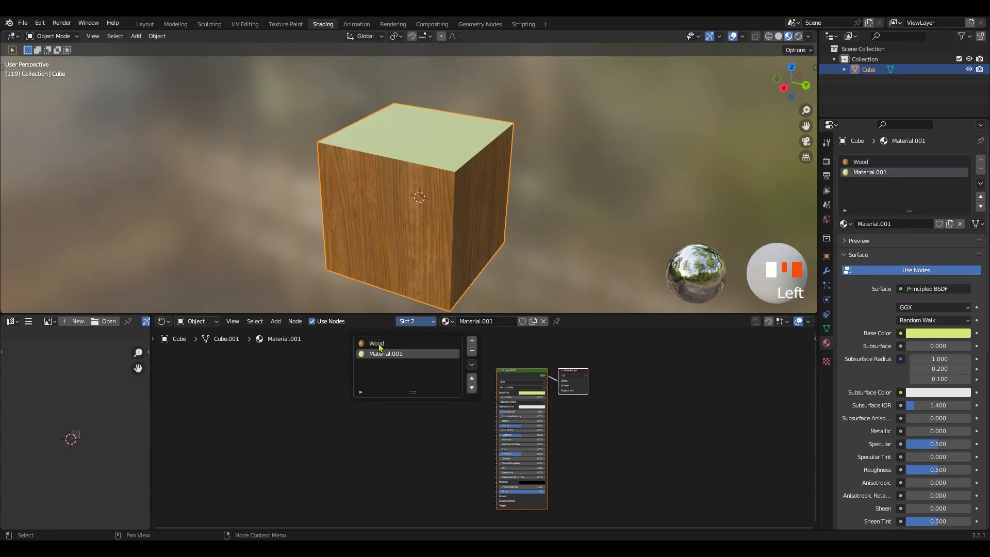
click(448, 325)
click(412, 321)
click(377, 344)
click(447, 322)
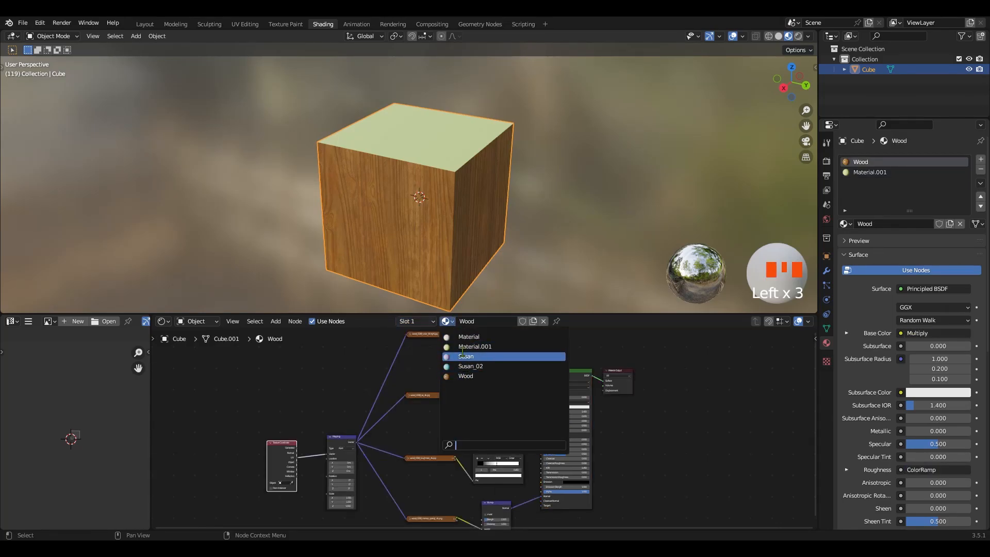
click(417, 321)
click(377, 355)
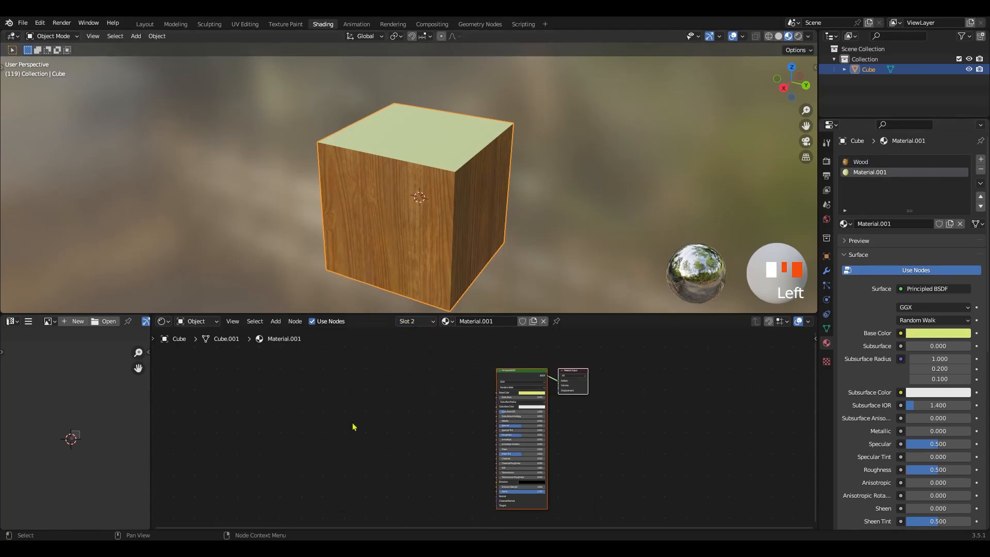
ctrl+middle_drag(364, 378, 376, 407)
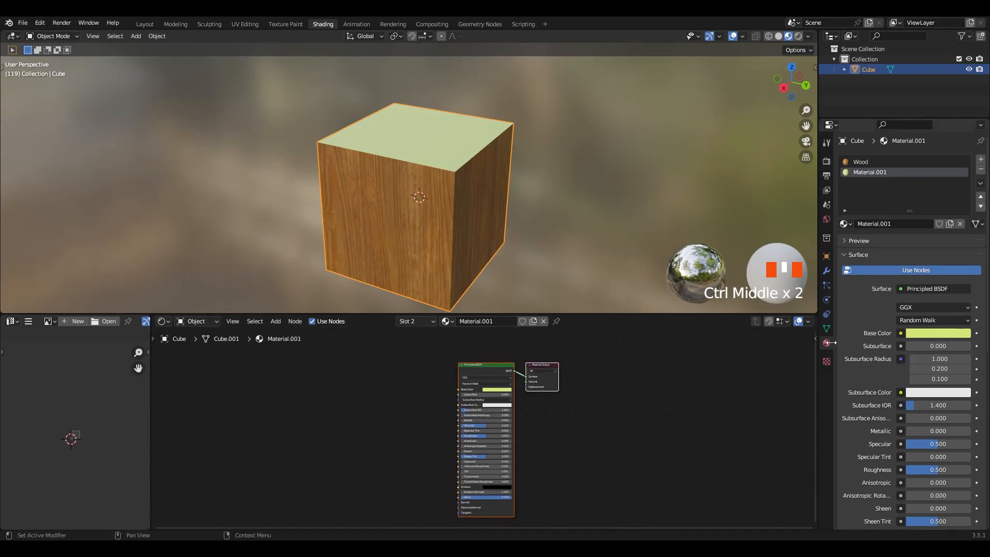